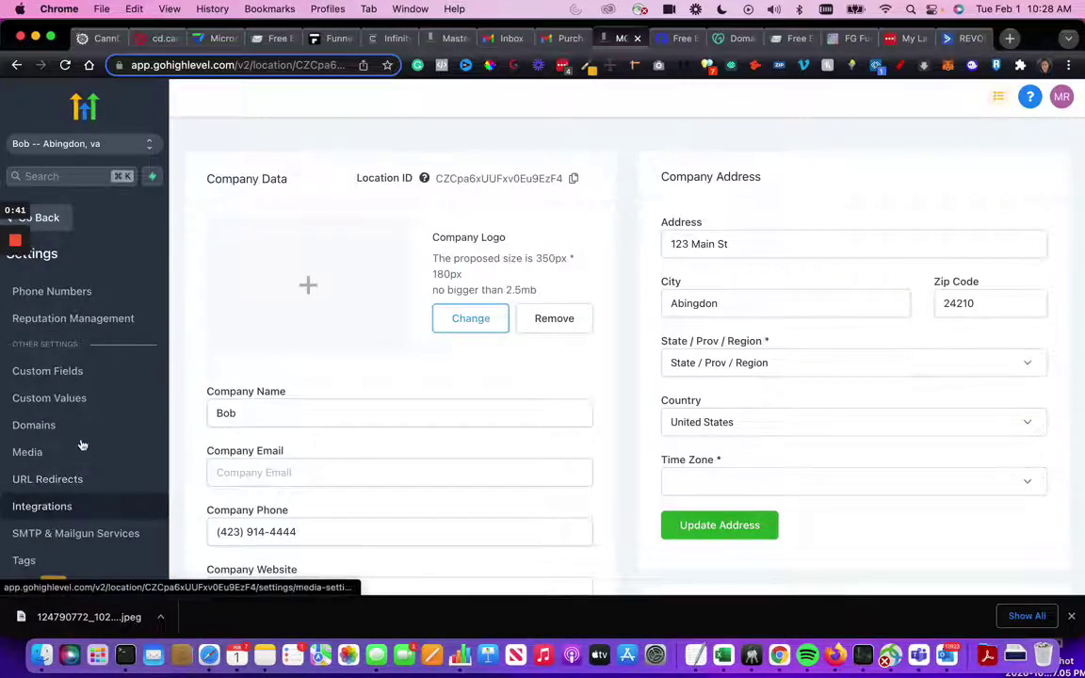
- Open the SMTP & Mailgun Services settings listing the Mailgun domain and SendinBlue as default
click(79, 535)
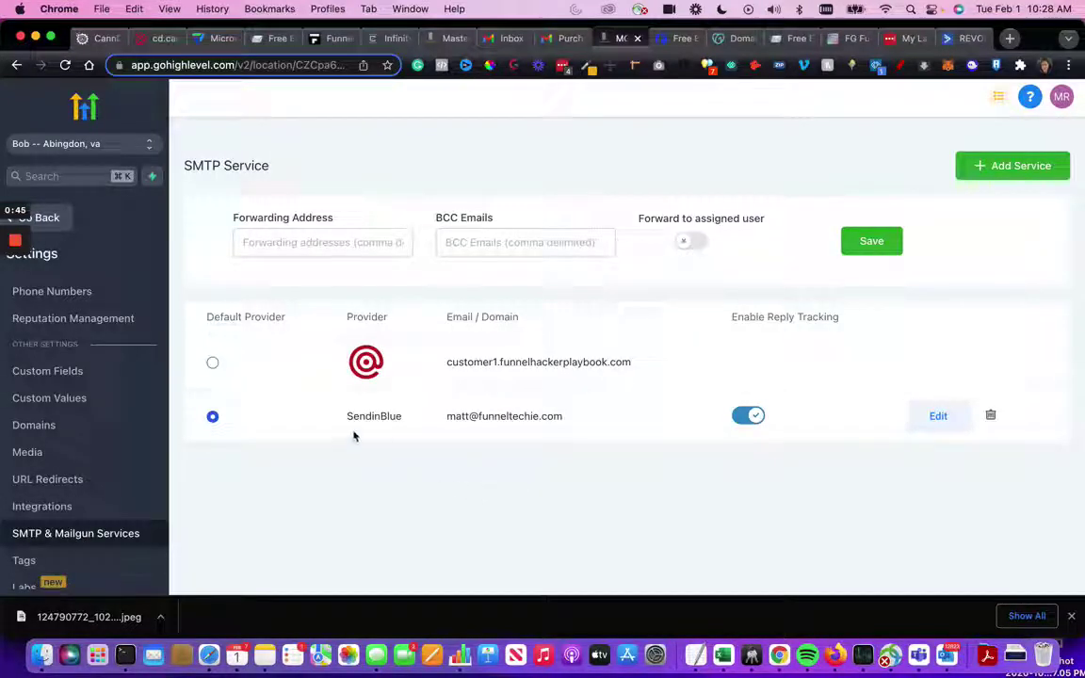
- Highlight SendinBlue as the default provider, then return to the contact's record in Contacts
double_click(400, 416)
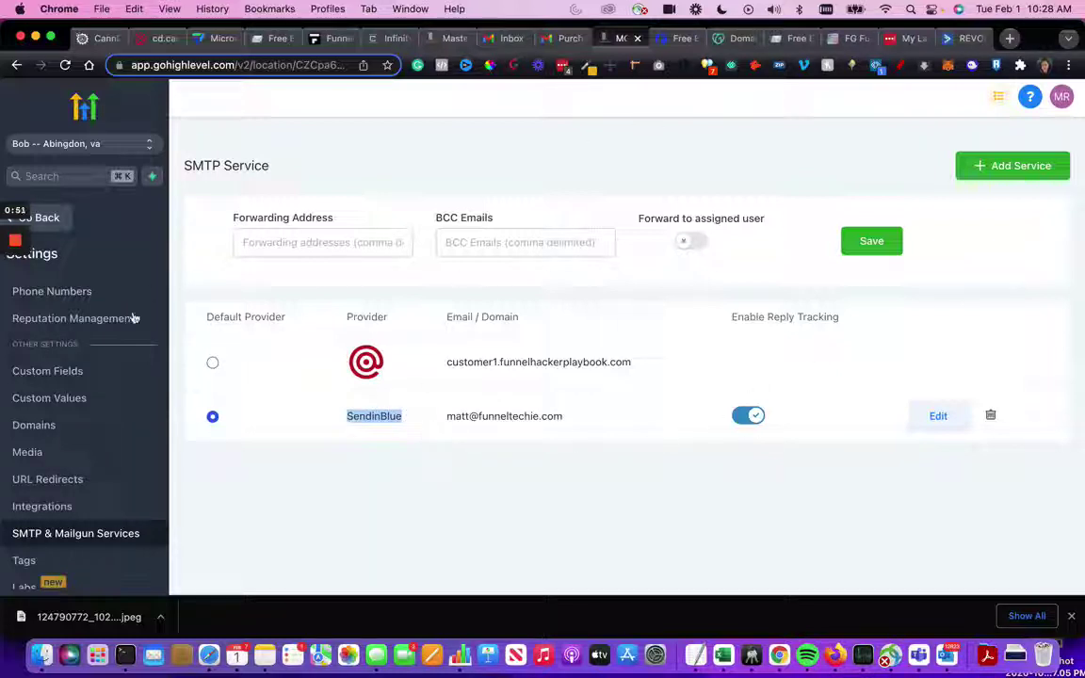
click(46, 217)
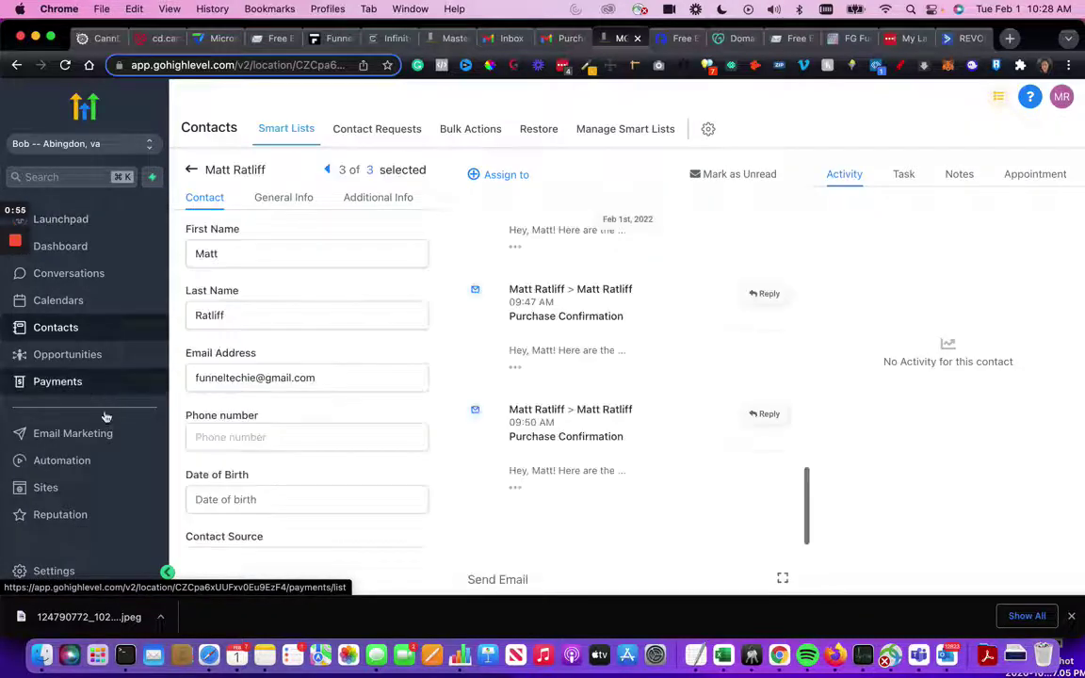
- Start a new email to the contact and clear the prefilled From Name and From Email
click(511, 582)
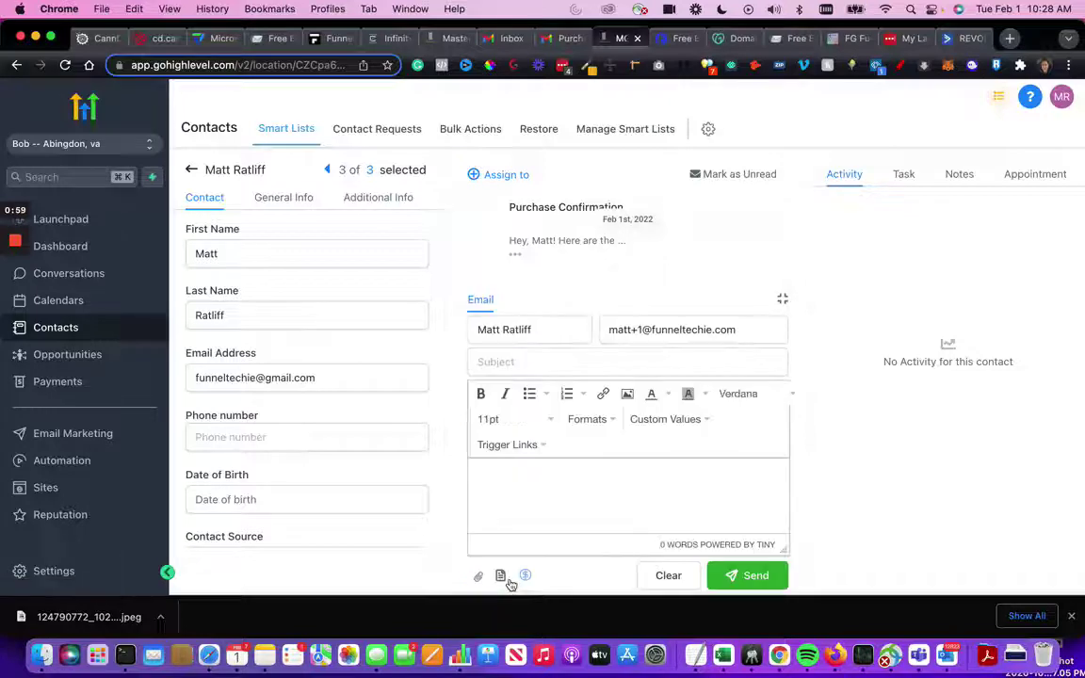
triple_click(528, 331)
key(BackSpace)
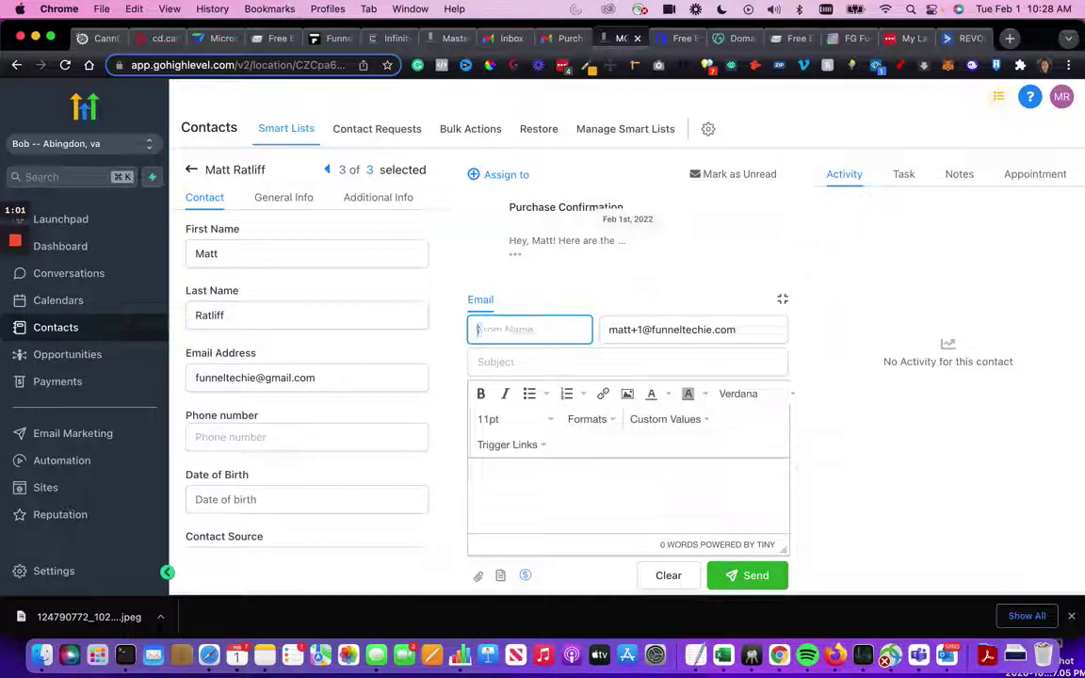
key(Tab)
key(BackSpace)
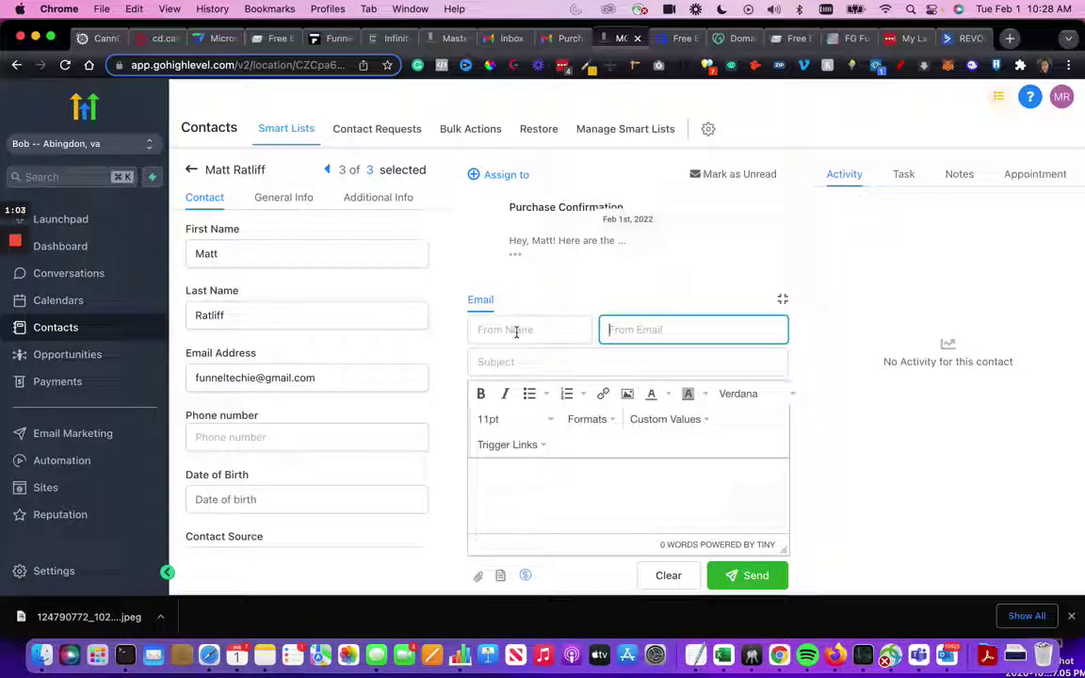
click(517, 330)
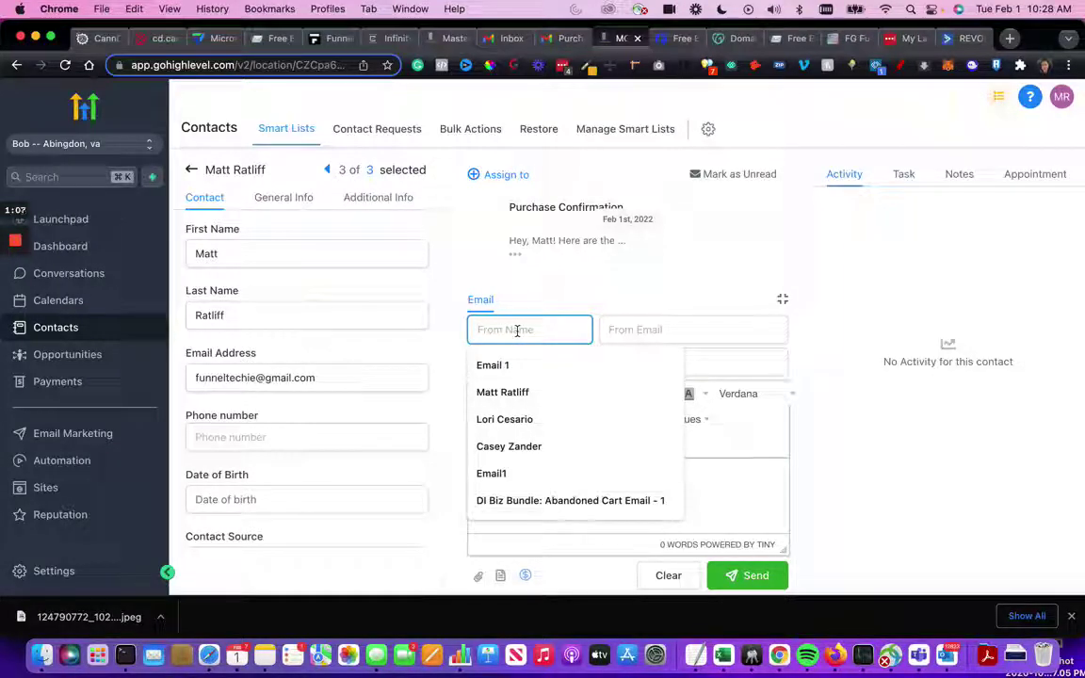
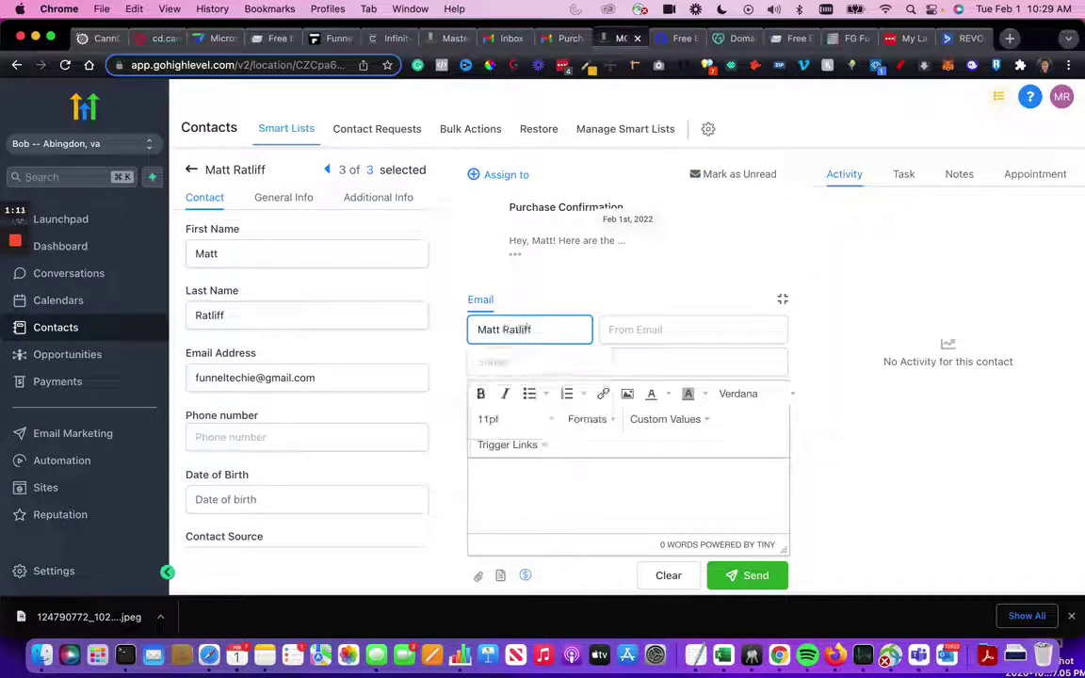
- Fill in the saved sender name and an address on sb.funneltechie.com, highlighting the subdomain
click(657, 329)
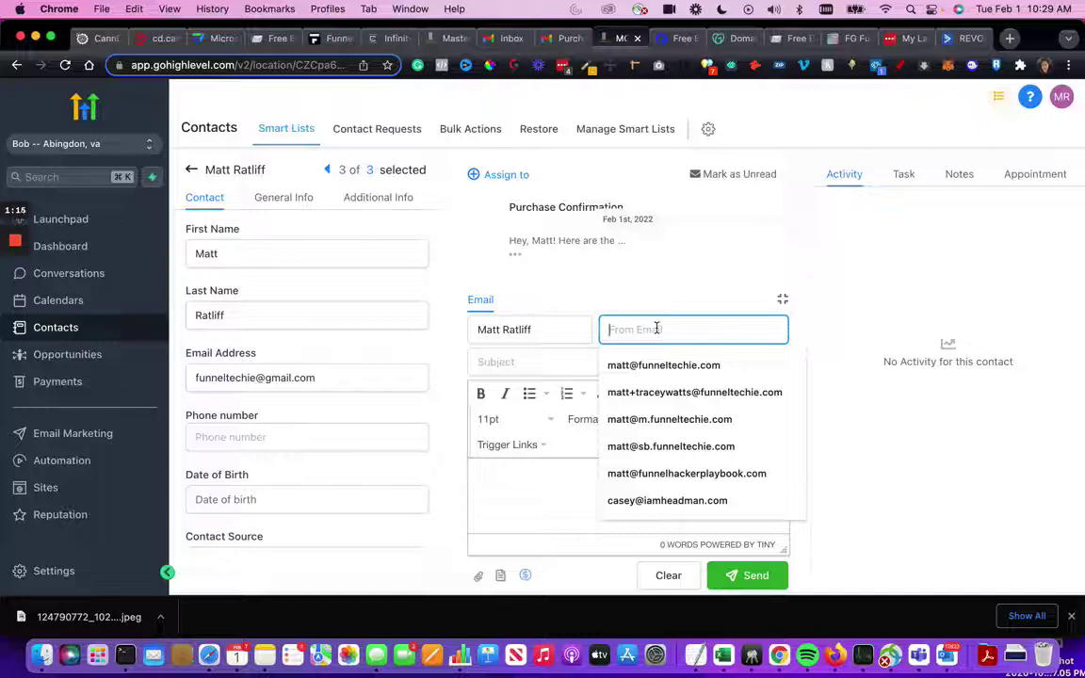
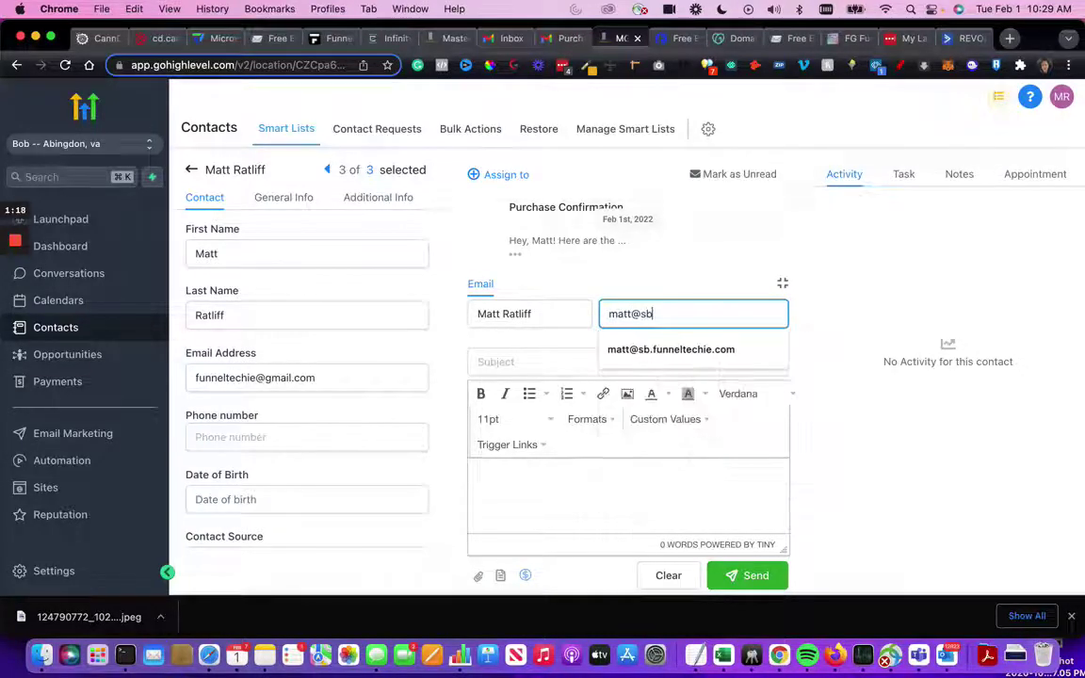
click(614, 350)
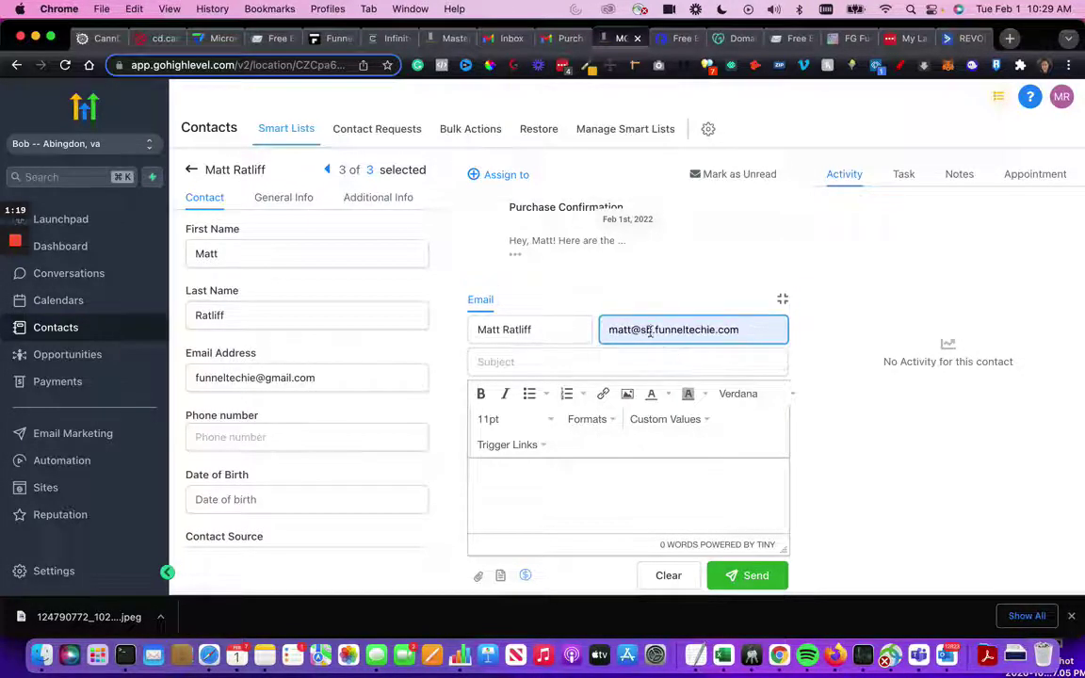
drag(640, 329, 781, 329)
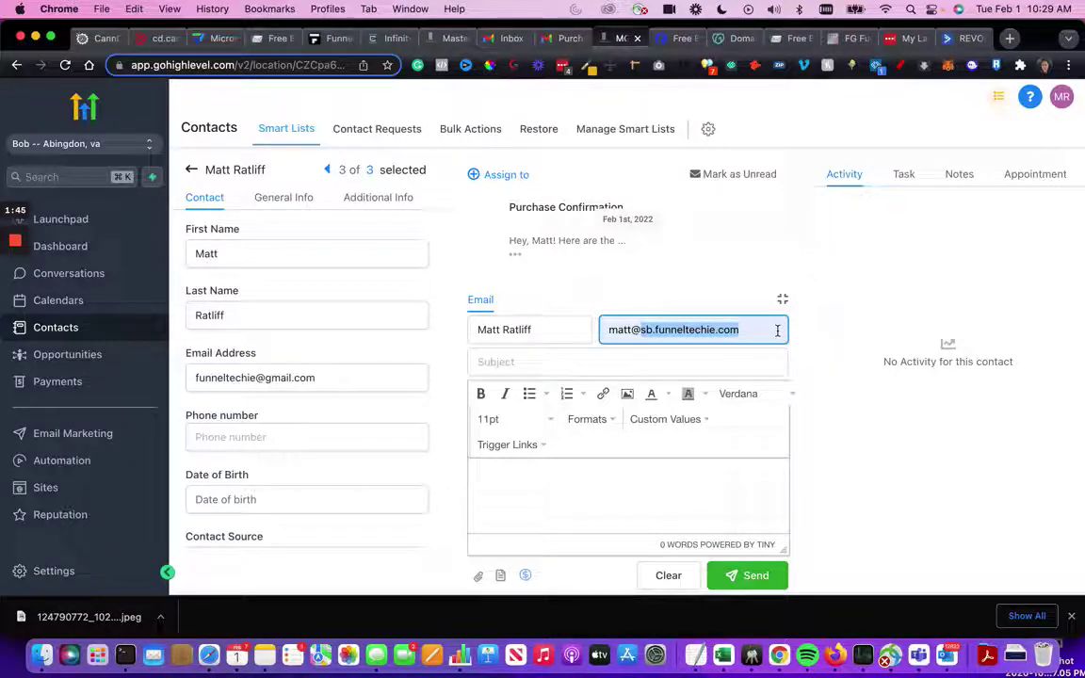
click(655, 329)
drag(655, 330, 641, 329)
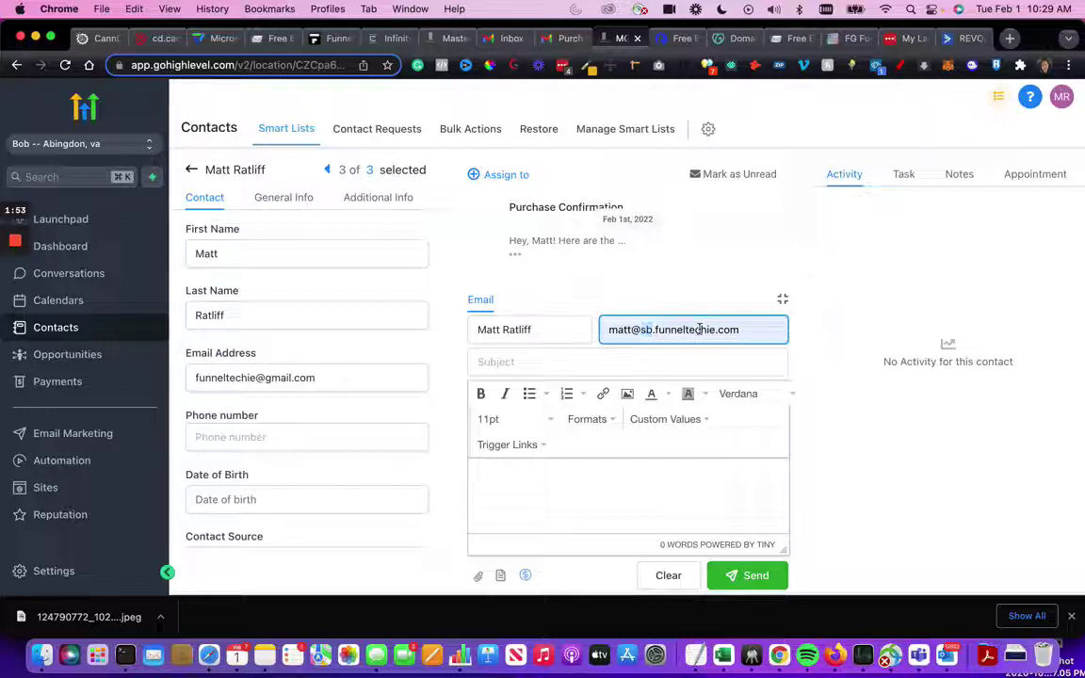
drag(640, 330, 759, 327)
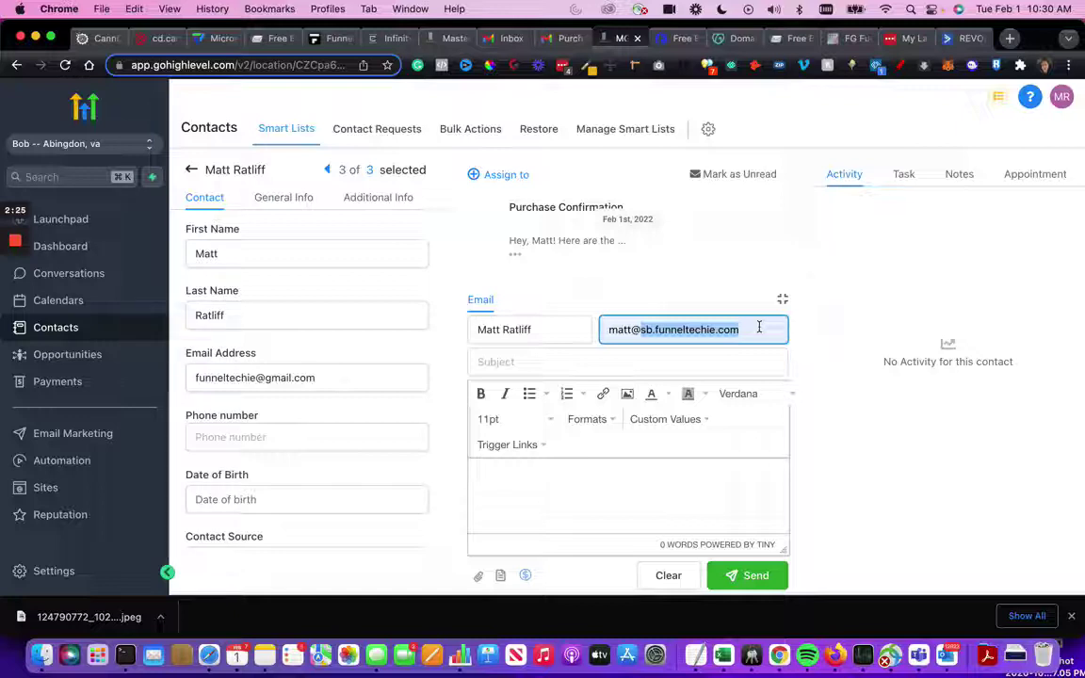
click(556, 363)
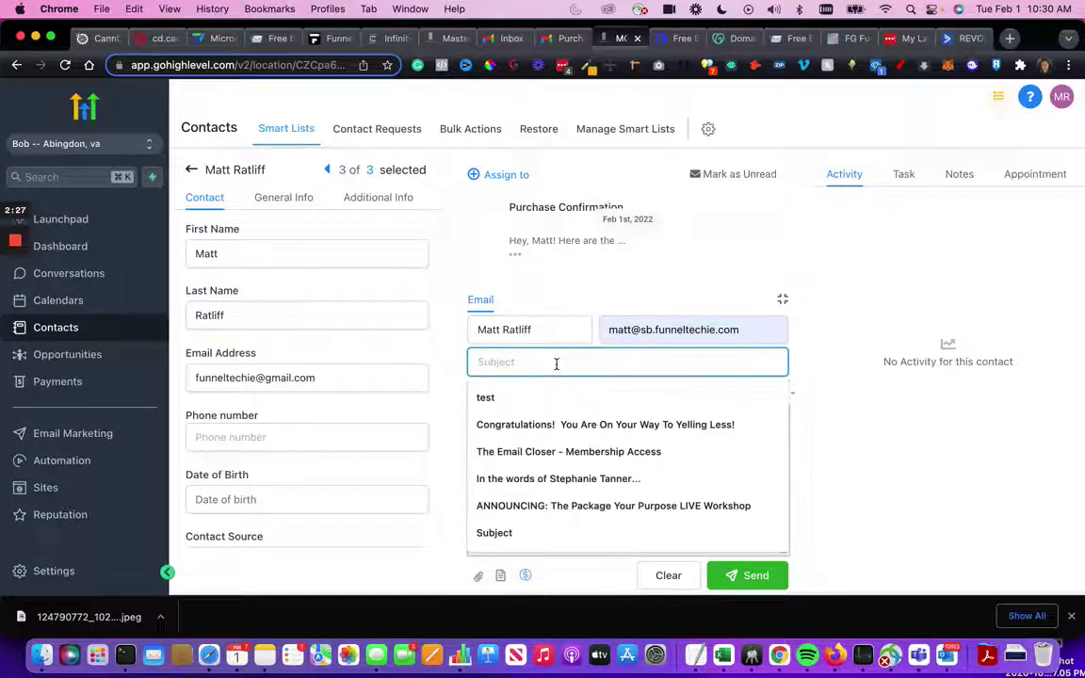
- Set subject Purchase Confirmation, paste the full body, then view the received copy in Gmail
text(Pur)
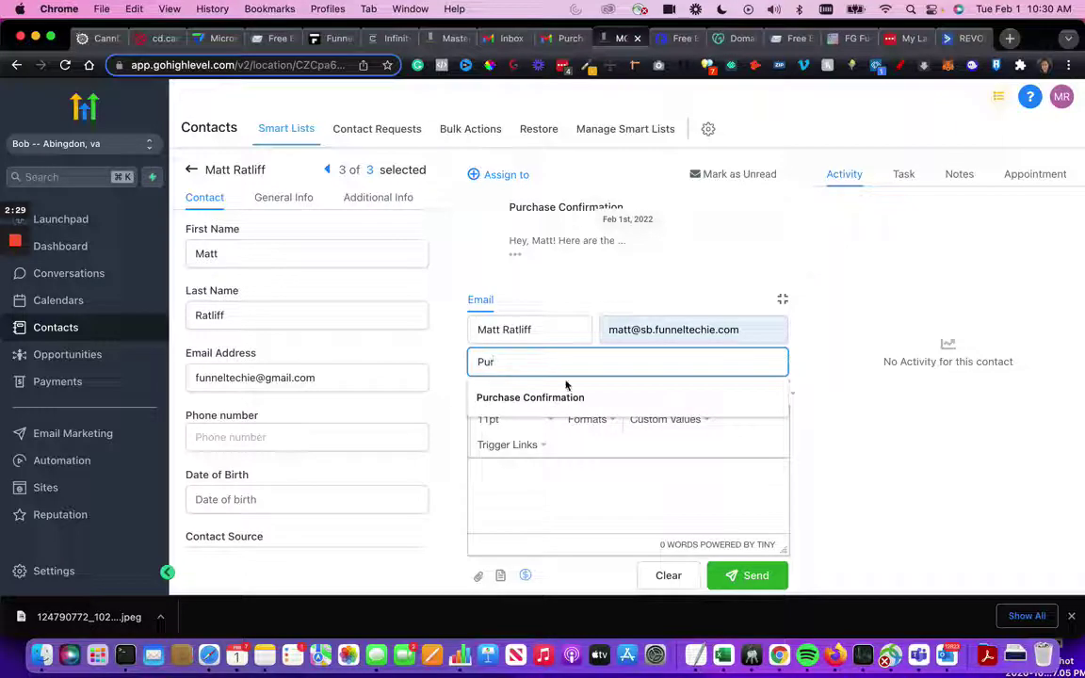
click(527, 396)
click(534, 496)
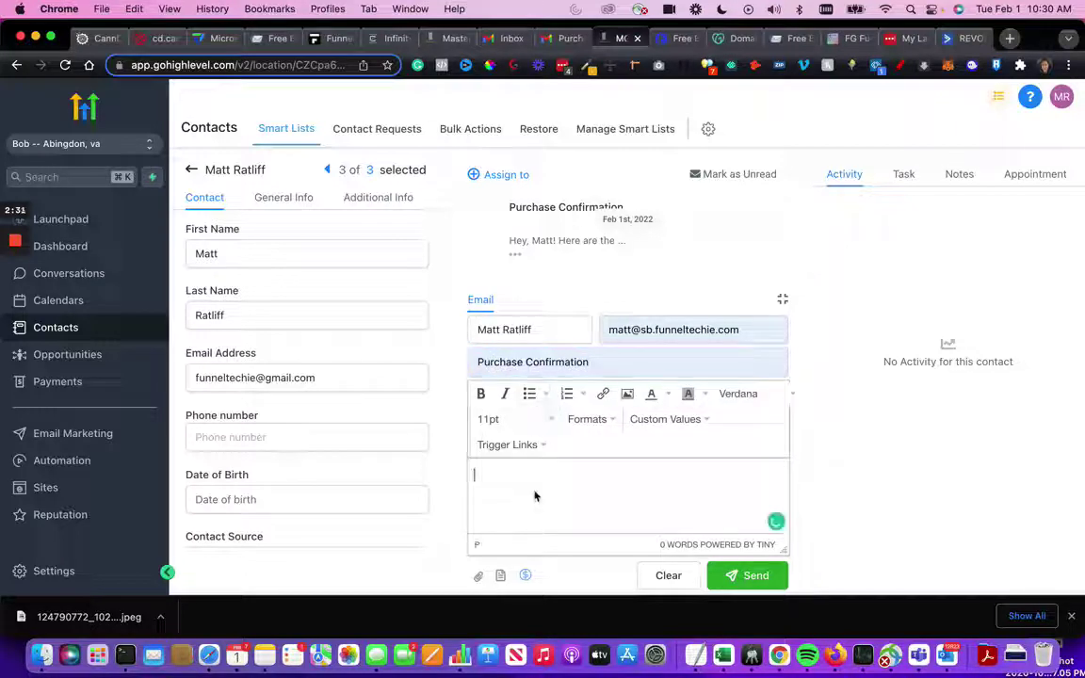
key(super+v)
scroll(657, 474, up, 5)
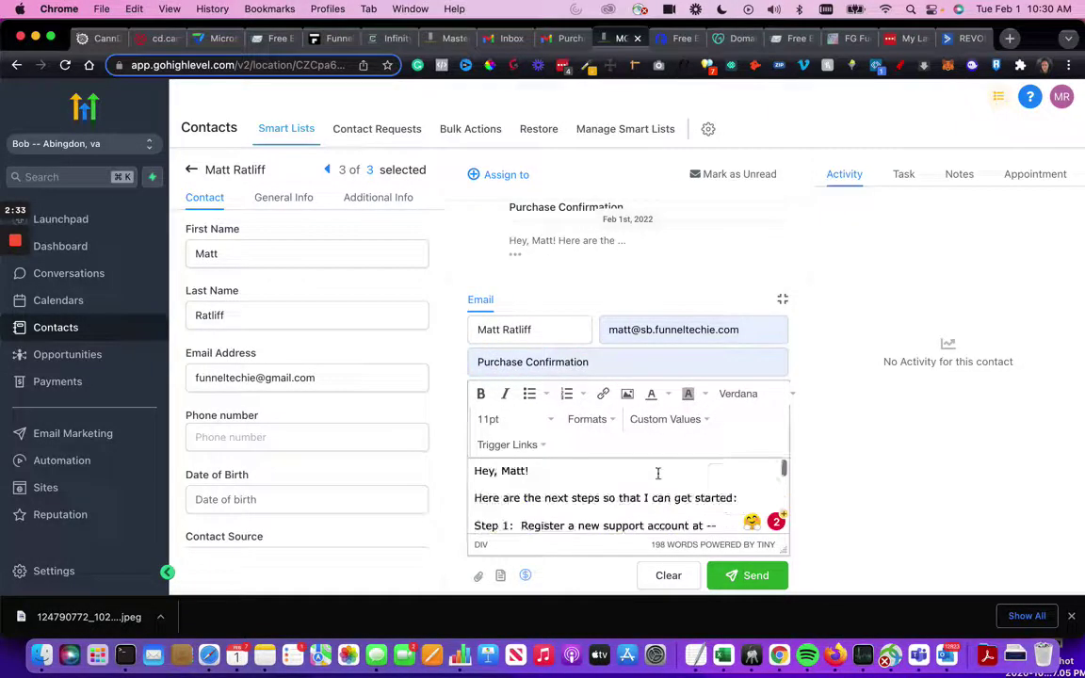
scroll(657, 475, down, 2)
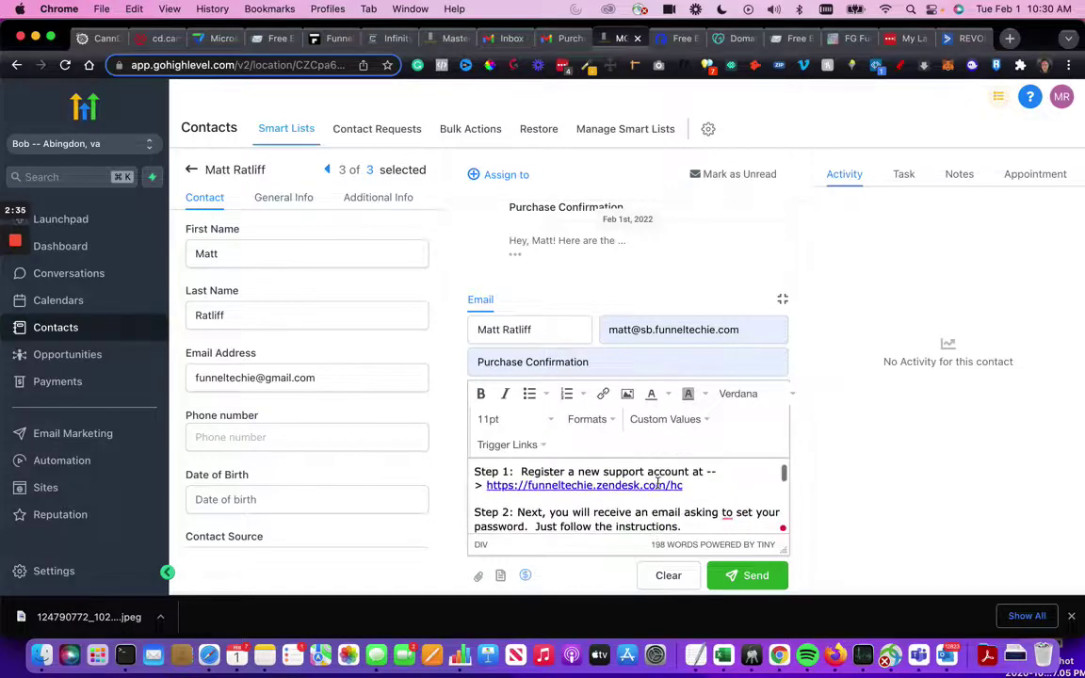
scroll(657, 482, down, 3)
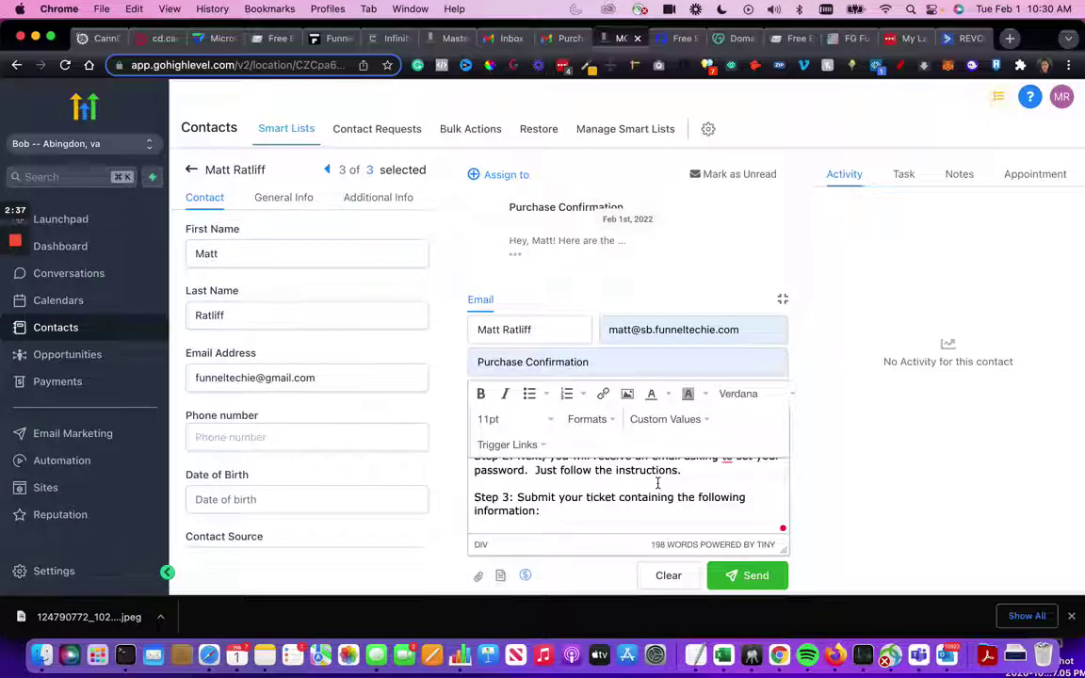
click(565, 40)
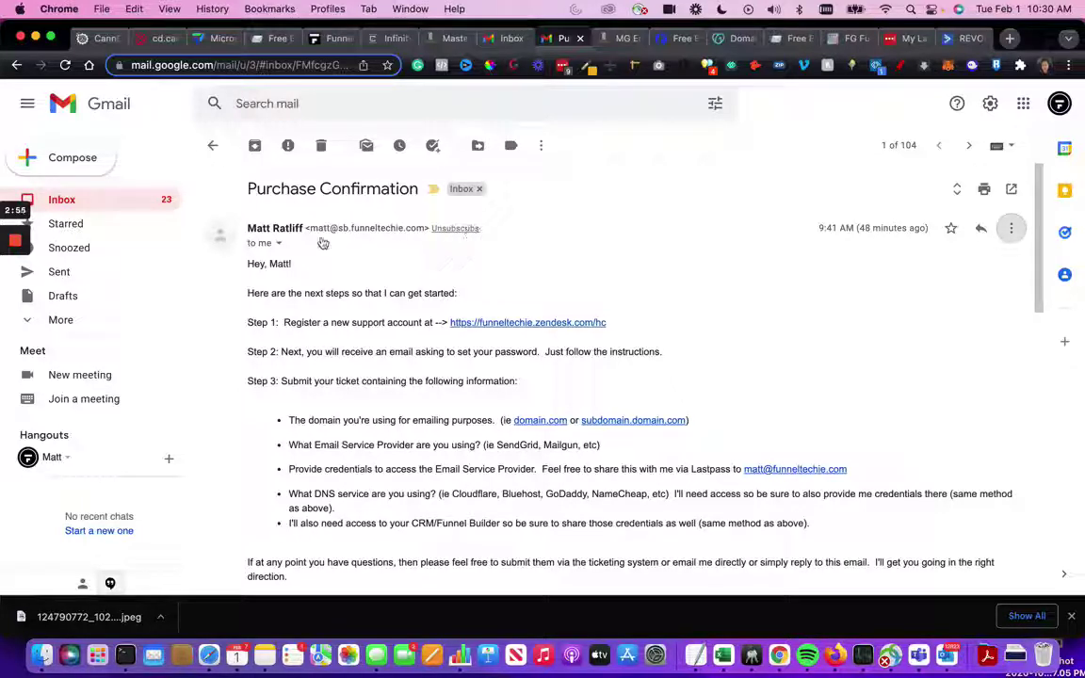
- Show sender details (mailed-by gx.d.sender-sib.com, signed-by sb.funneltechie.com) and highlight the reply-to address
click(279, 243)
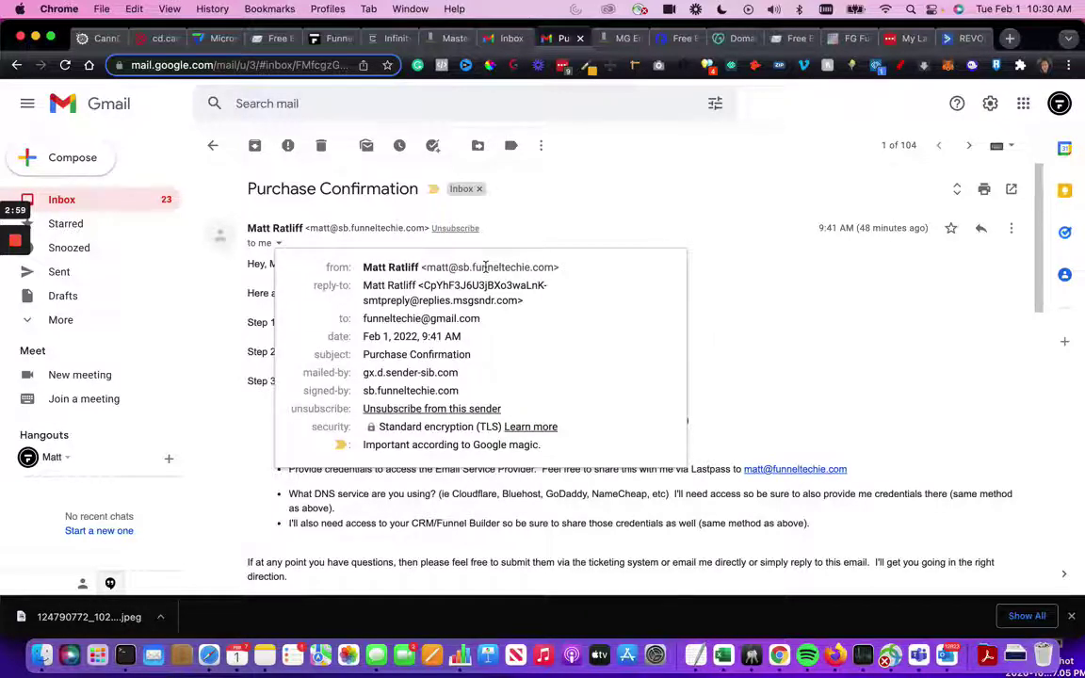
click(272, 226)
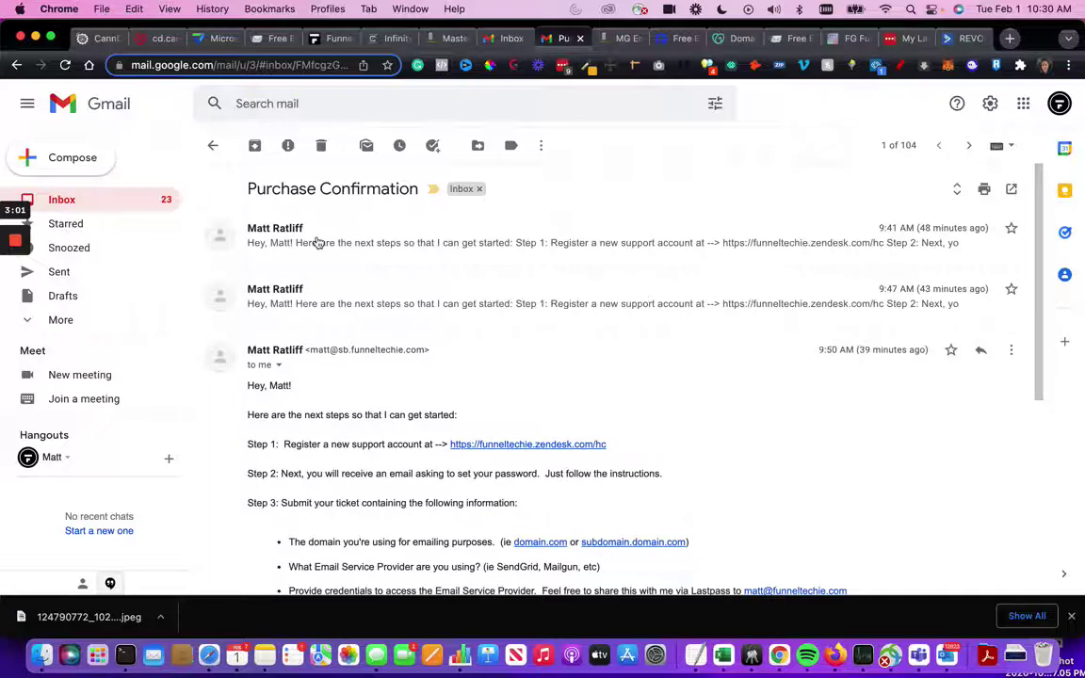
click(318, 243)
click(278, 243)
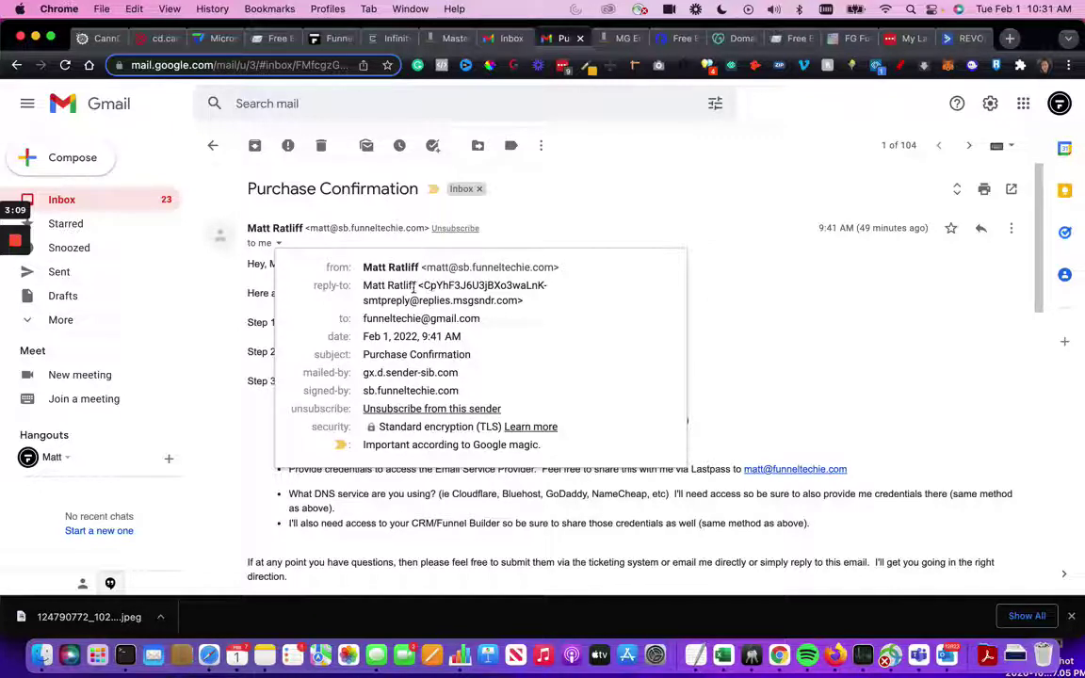
mouse_move(419, 285)
drag(418, 285, 478, 304)
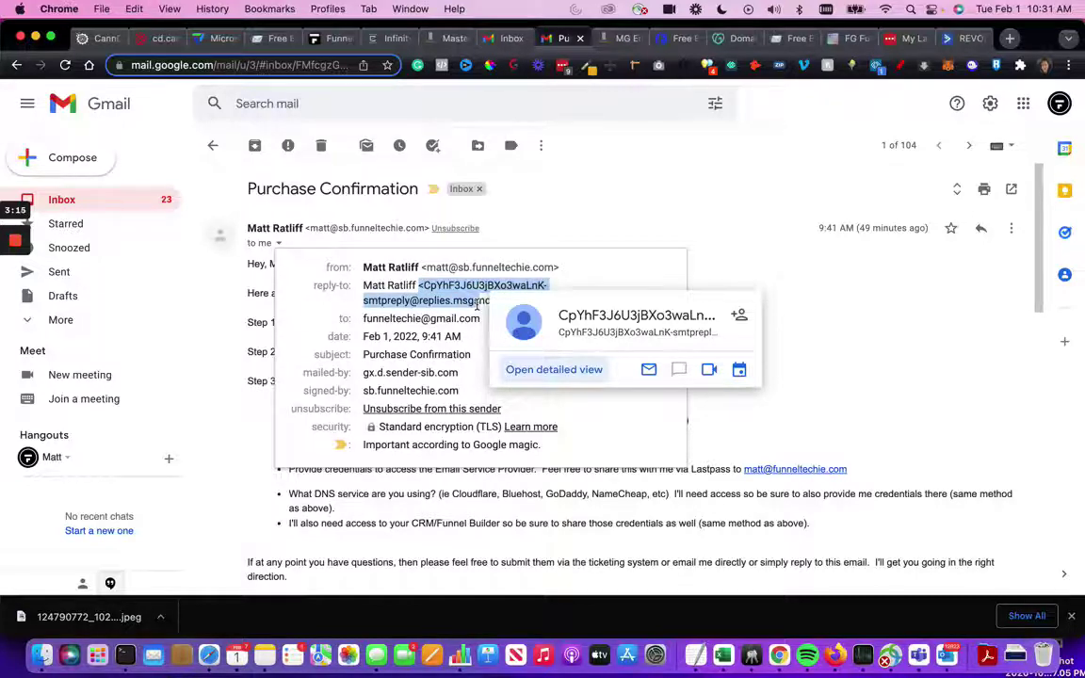
- Revisit GoHighLevel's SMTP & Mailgun Services page, then return to the Purchase Confirmation email in Gmail
click(618, 38)
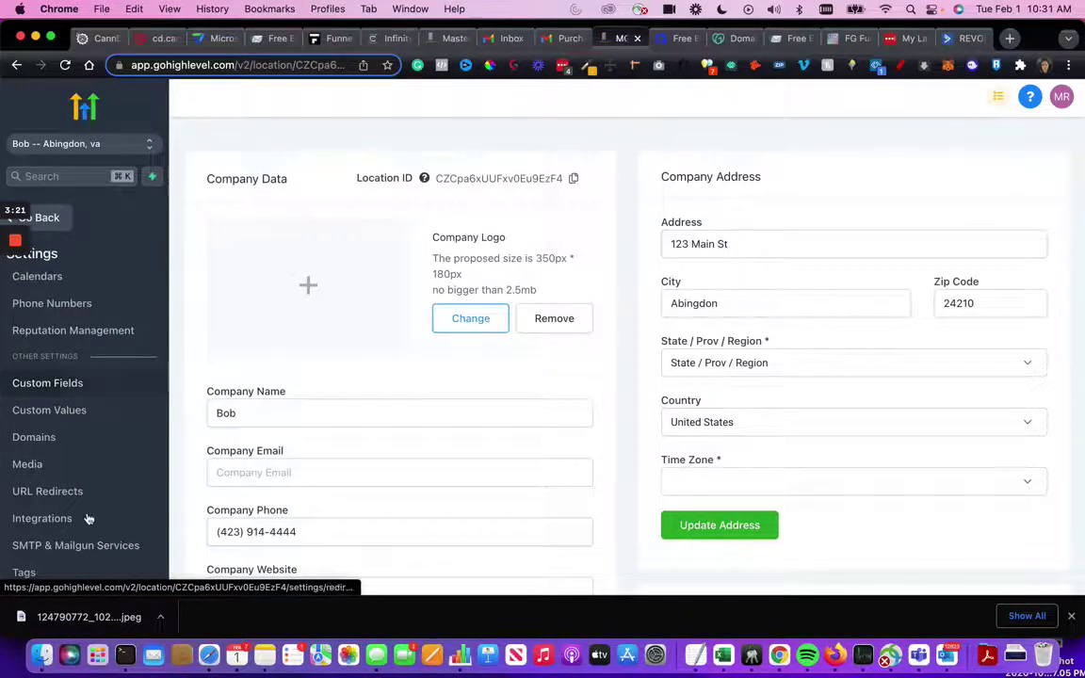
click(83, 548)
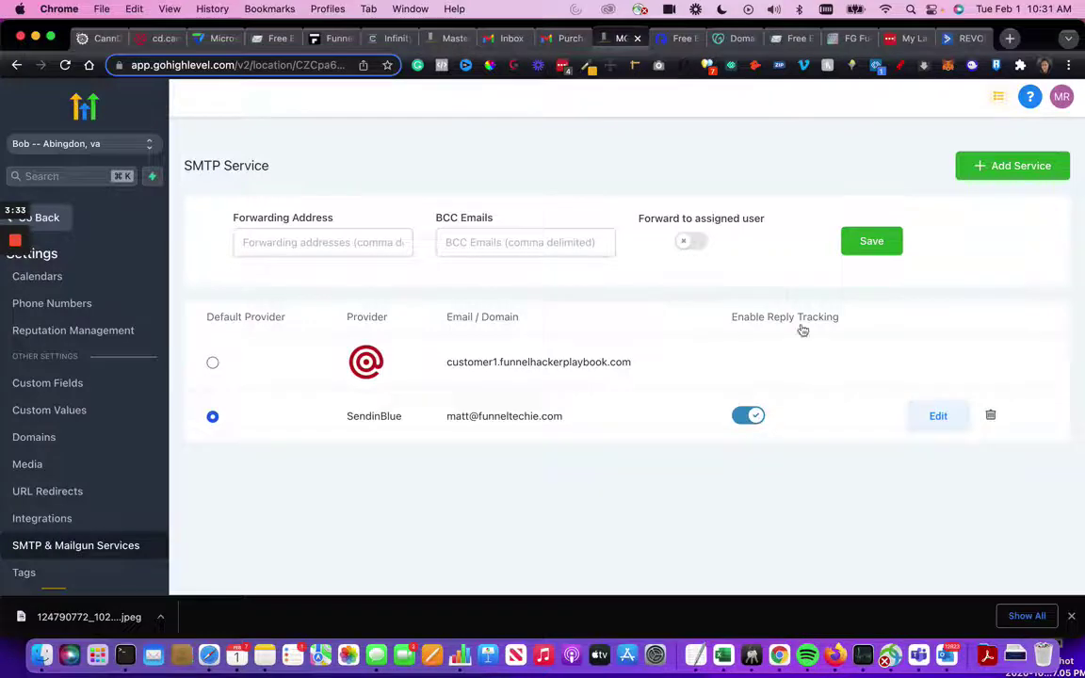
click(568, 40)
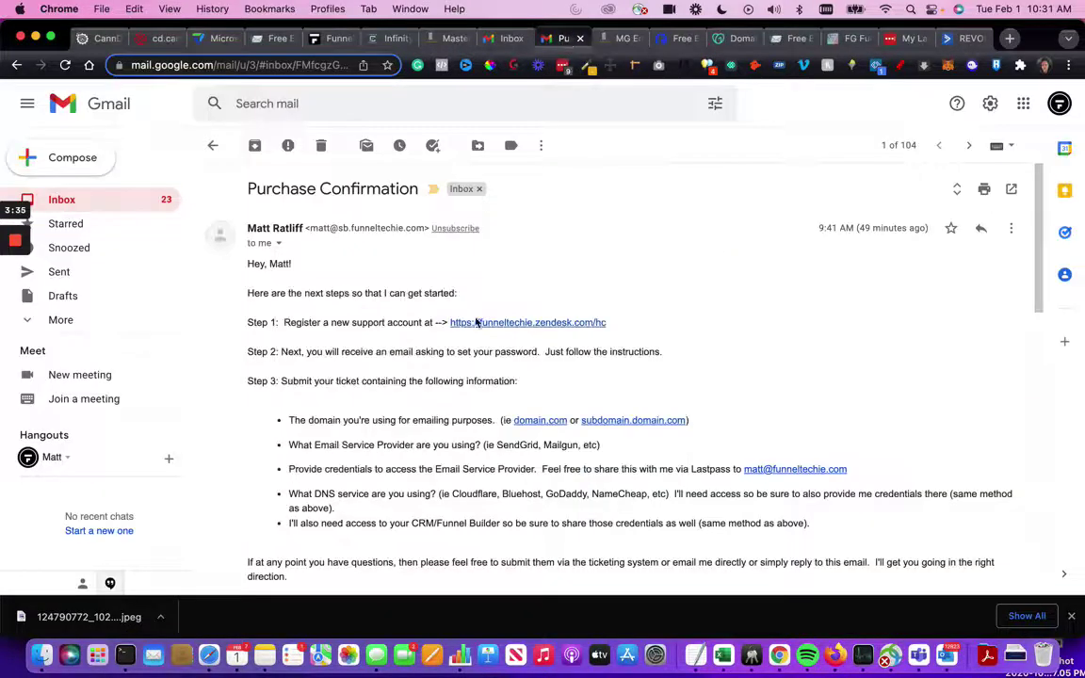
click(278, 244)
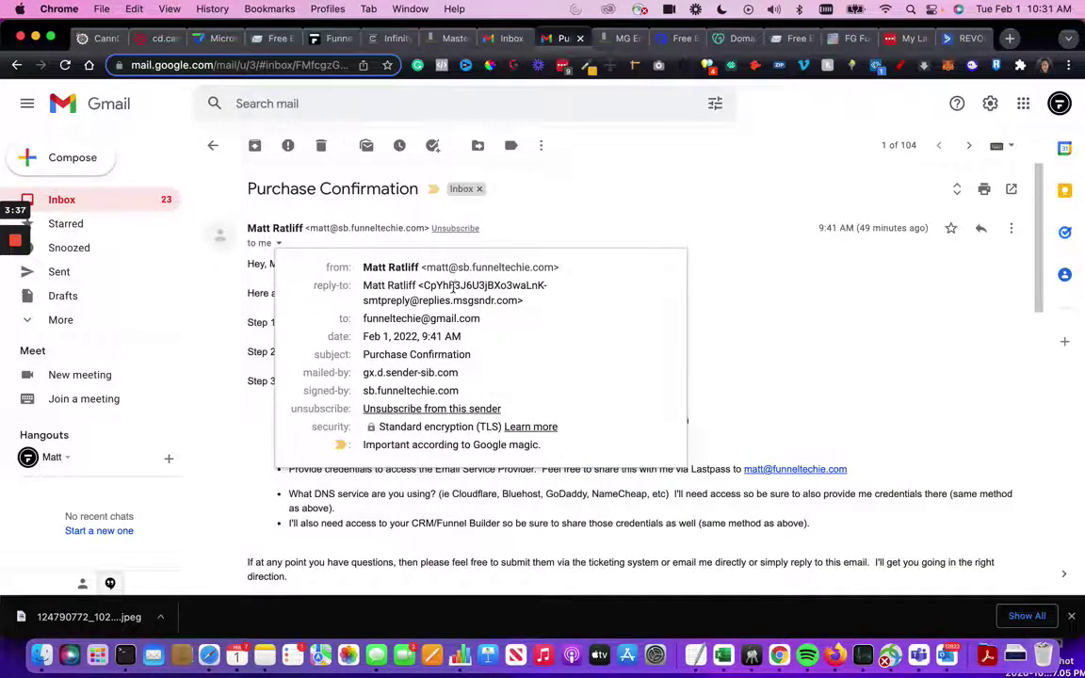
mouse_move(451, 286)
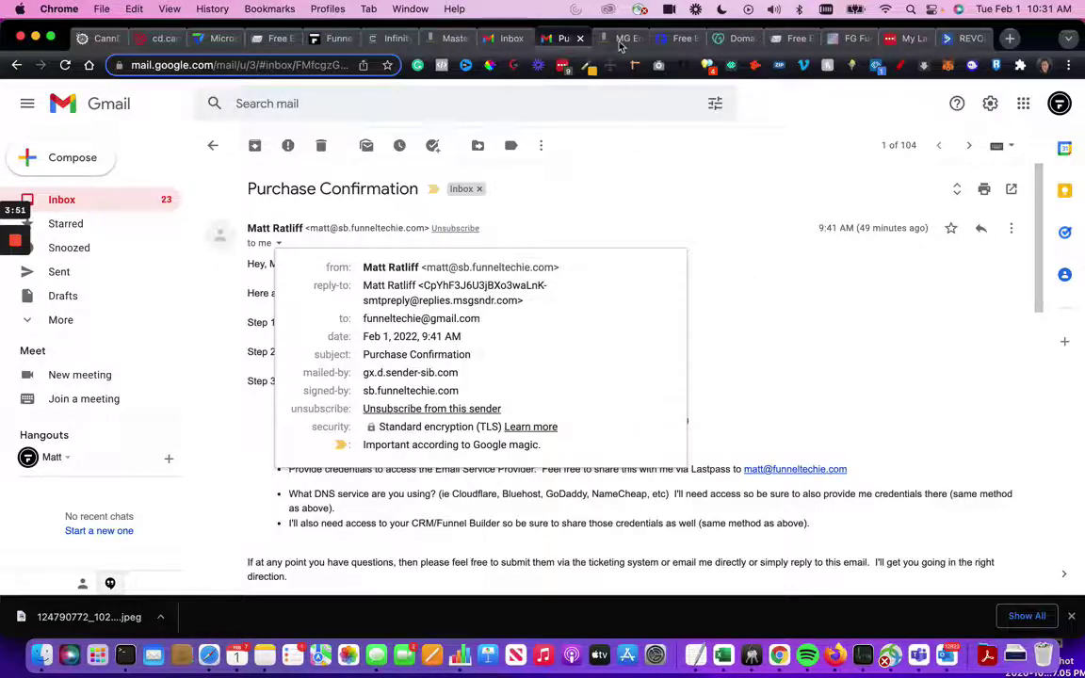
click(617, 38)
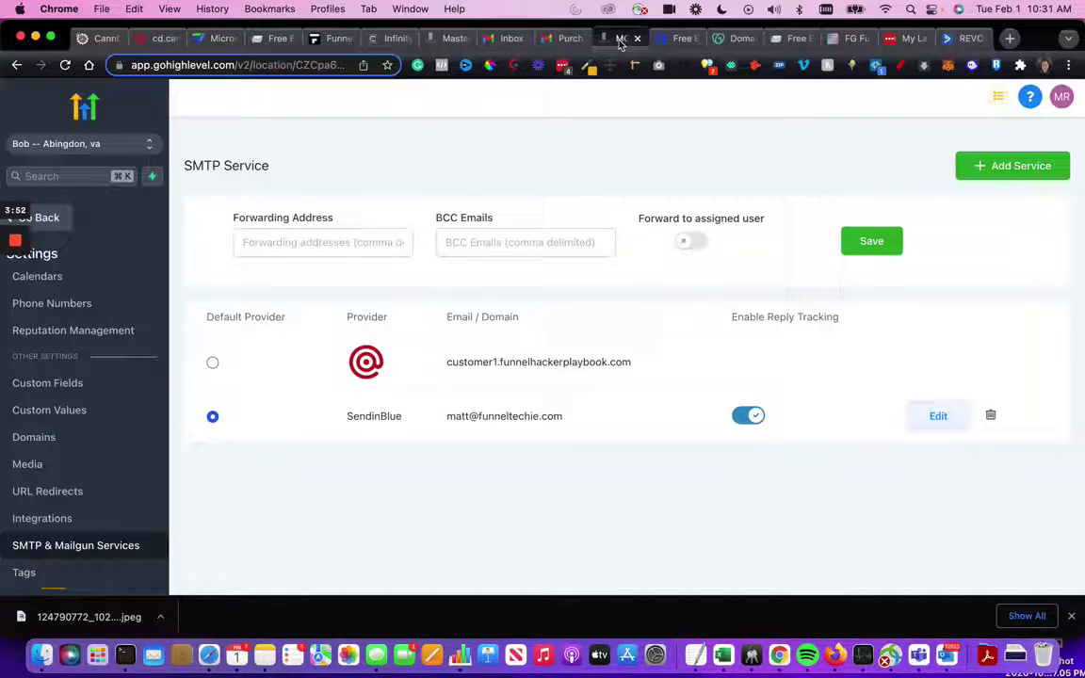
click(565, 39)
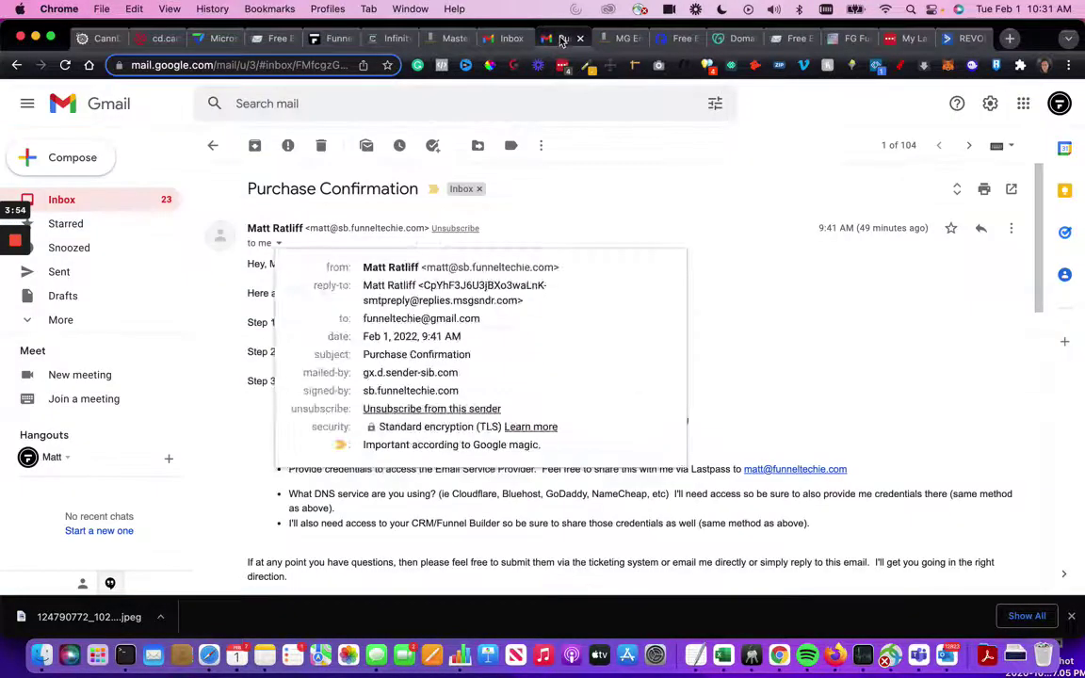
click(281, 245)
drag(425, 267, 557, 266)
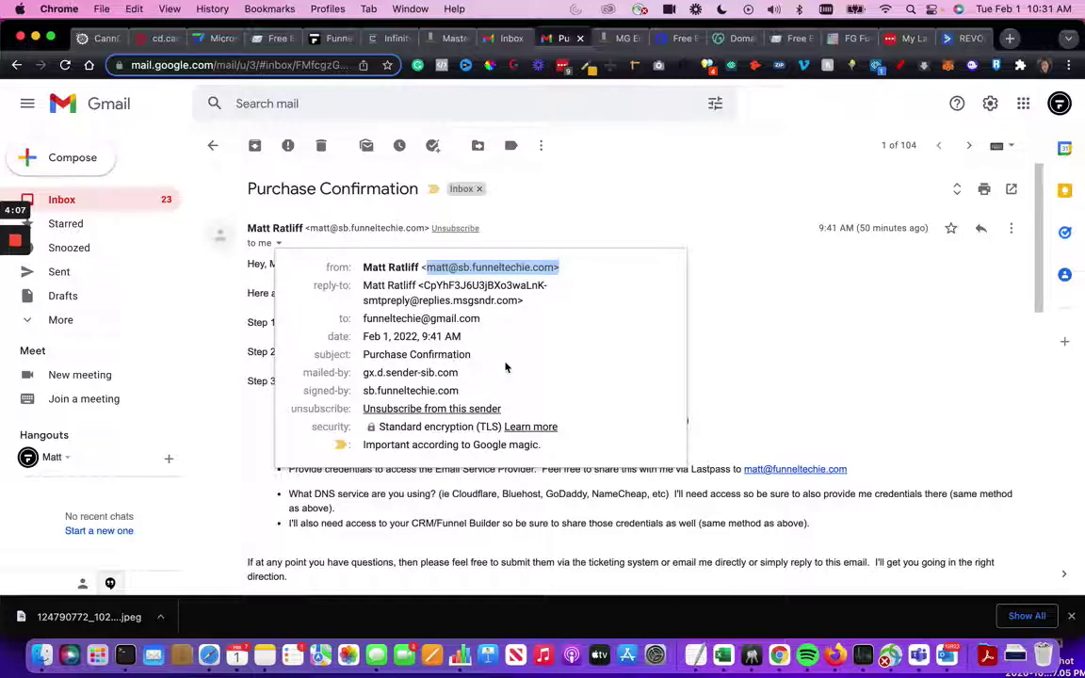
drag(273, 372, 479, 373)
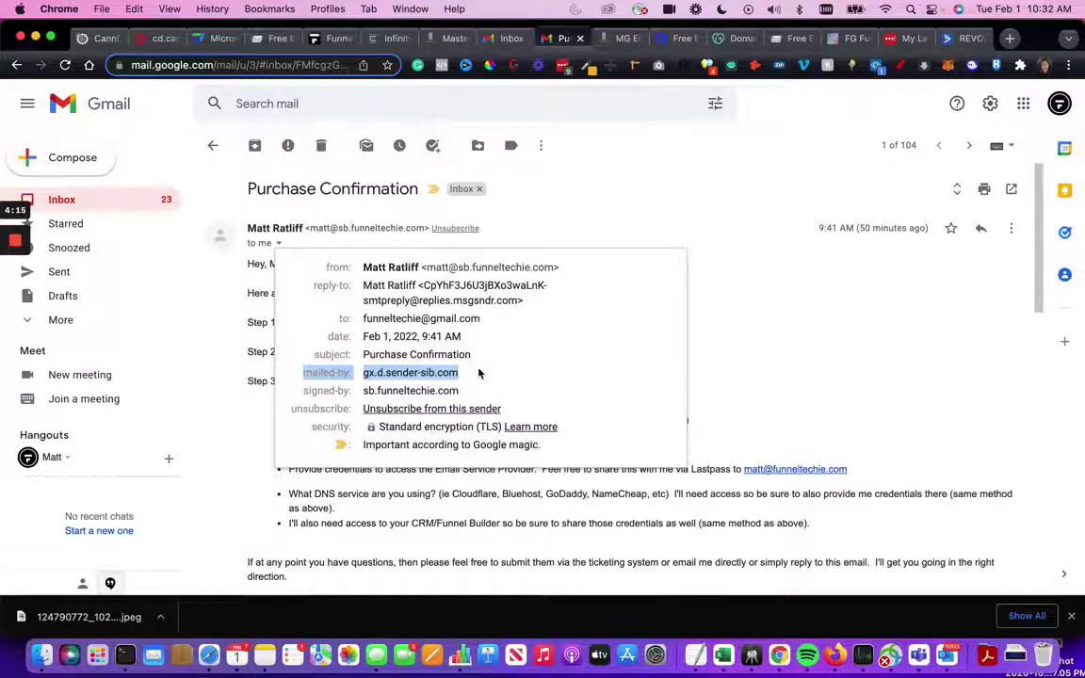
click(320, 380)
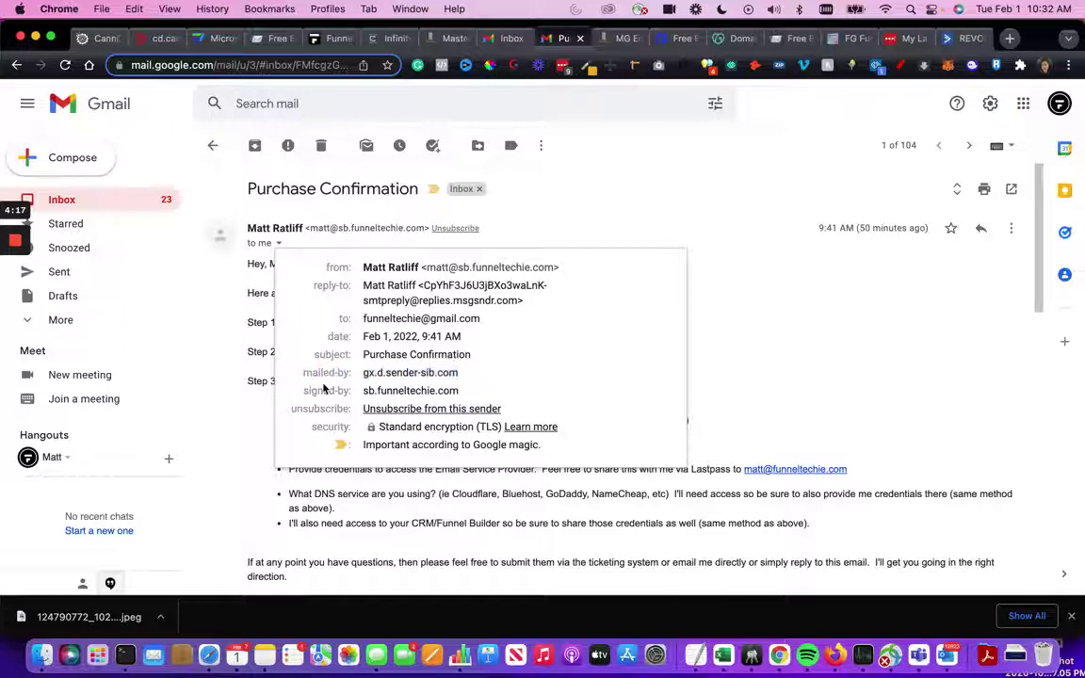
drag(306, 374, 458, 373)
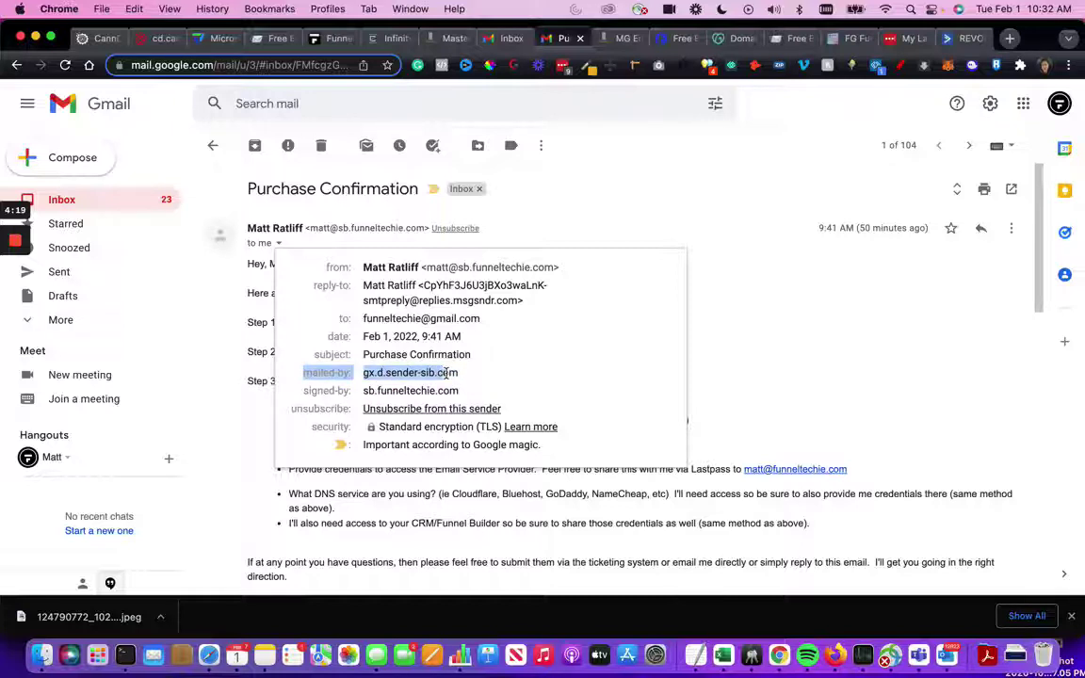
click(304, 393)
drag(303, 393, 461, 391)
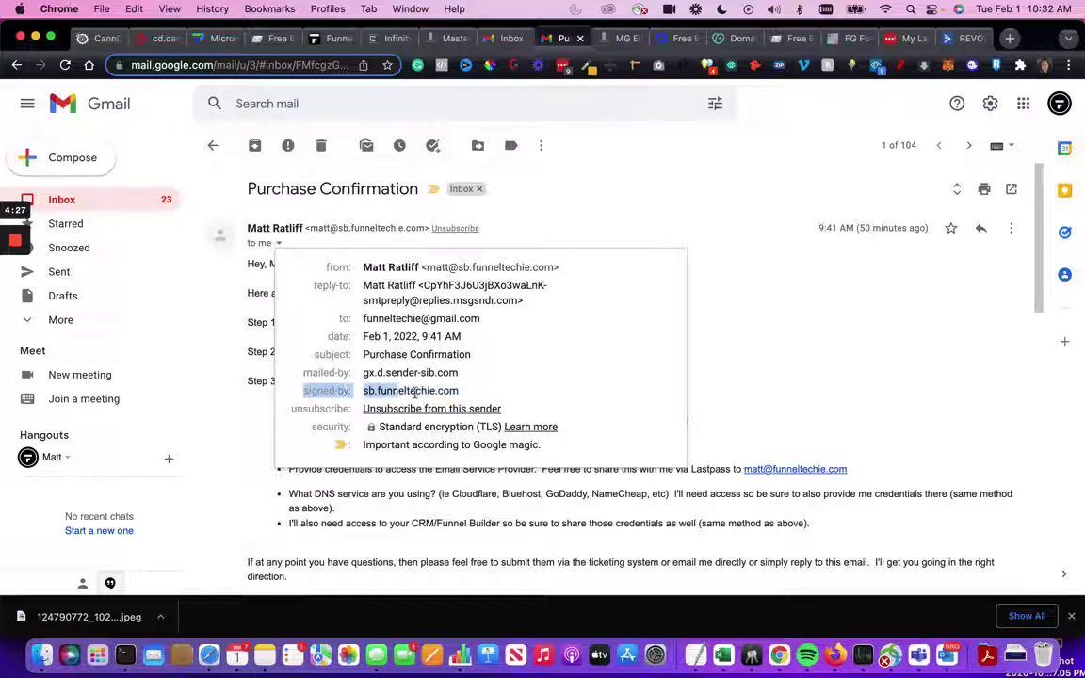
click(832, 293)
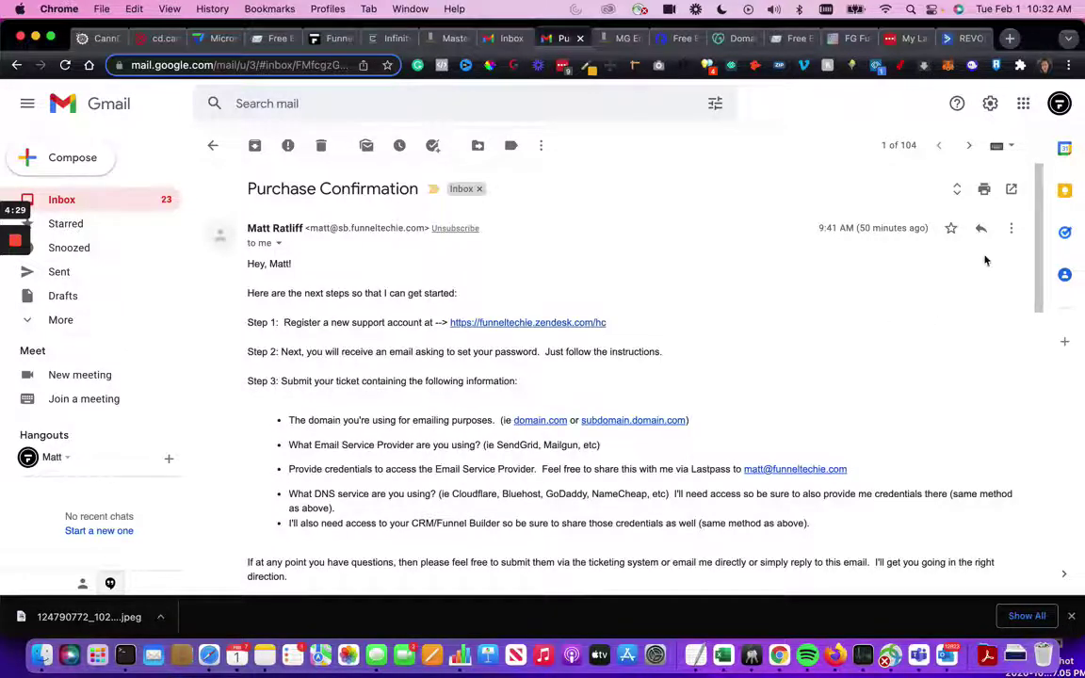
- Show the message's original and highlight its SPF, DMARC and DKIM result rows
click(1016, 231)
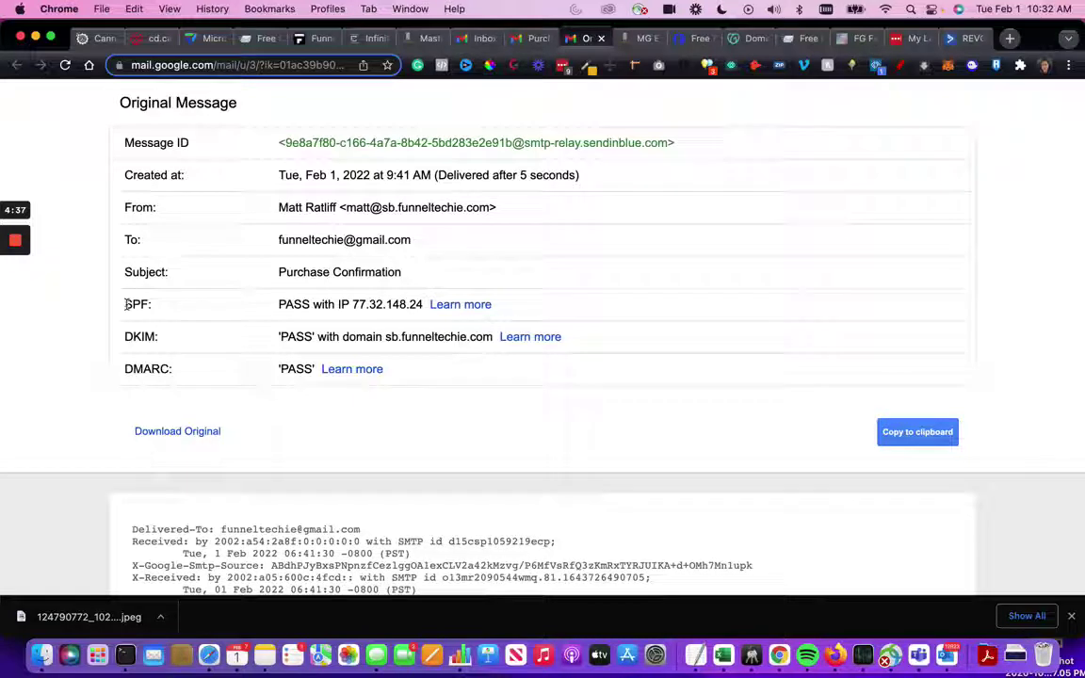
drag(117, 305, 162, 309)
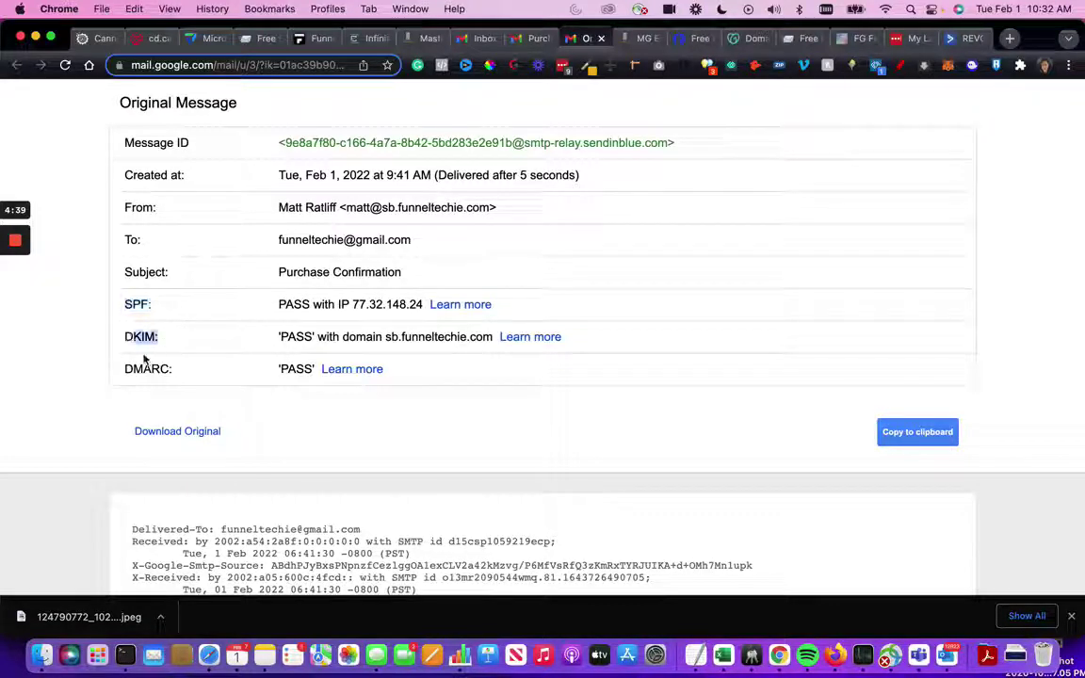
drag(133, 369, 191, 369)
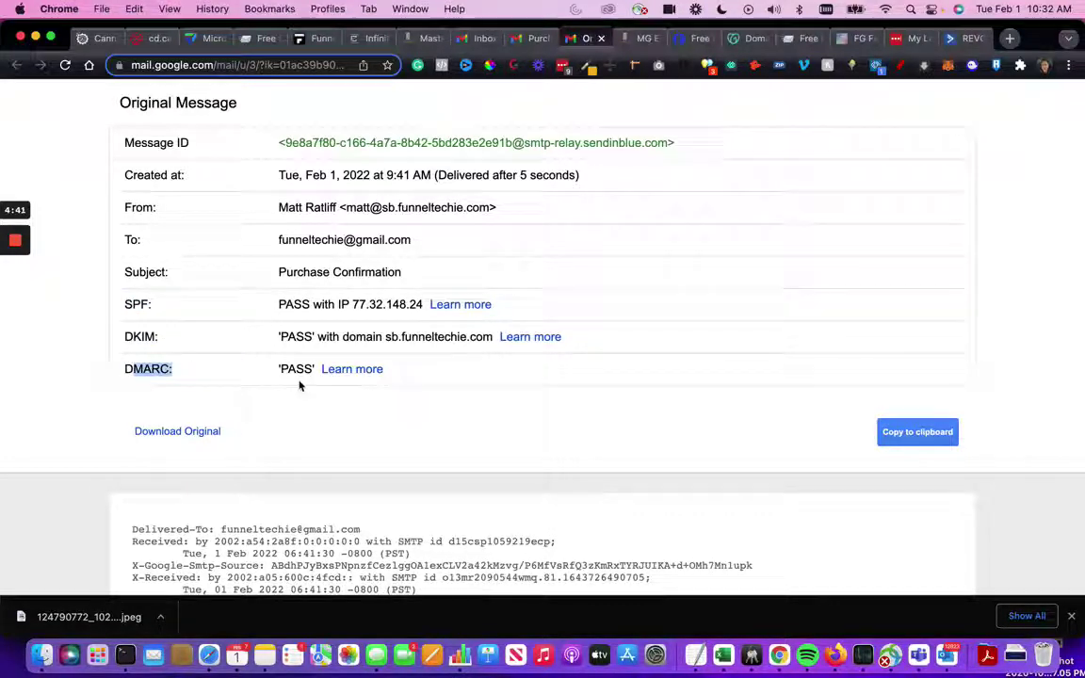
drag(169, 380, 92, 339)
click(73, 342)
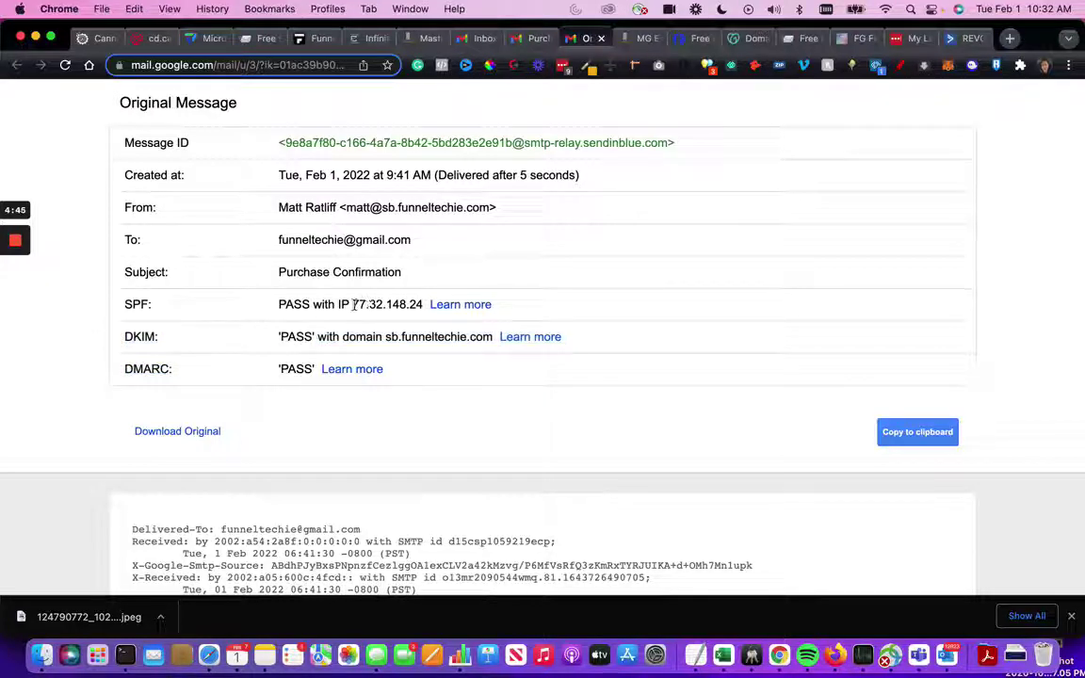
- Highlight the SPF PASS result and the sending IP 77.32.148.24
drag(280, 305, 419, 305)
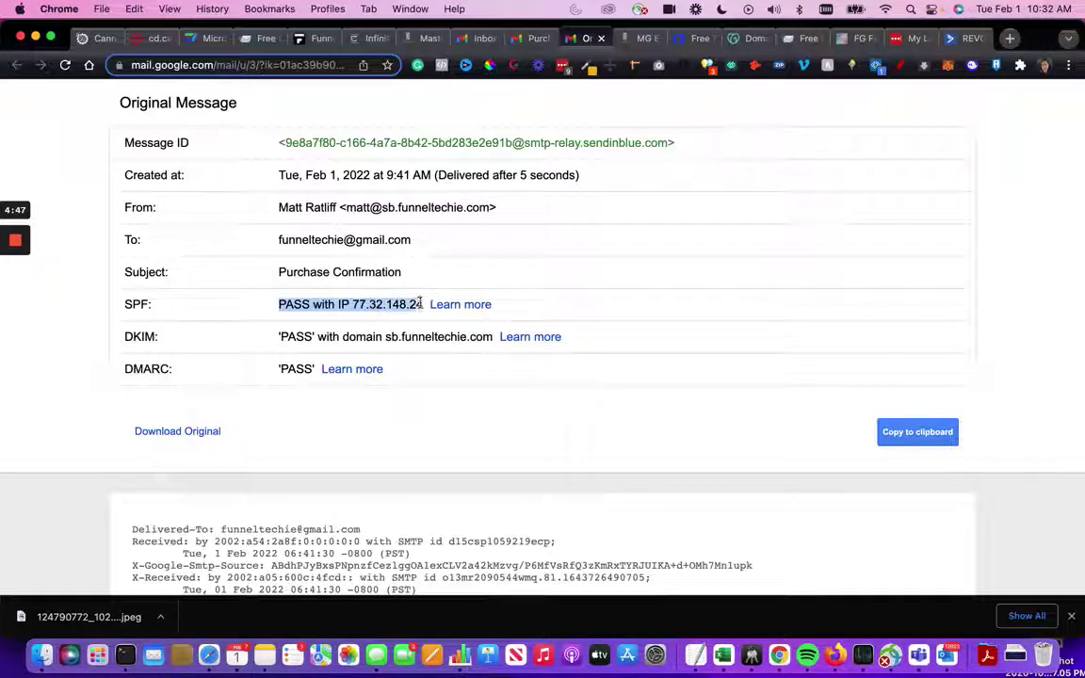
click(384, 304)
drag(352, 304, 426, 305)
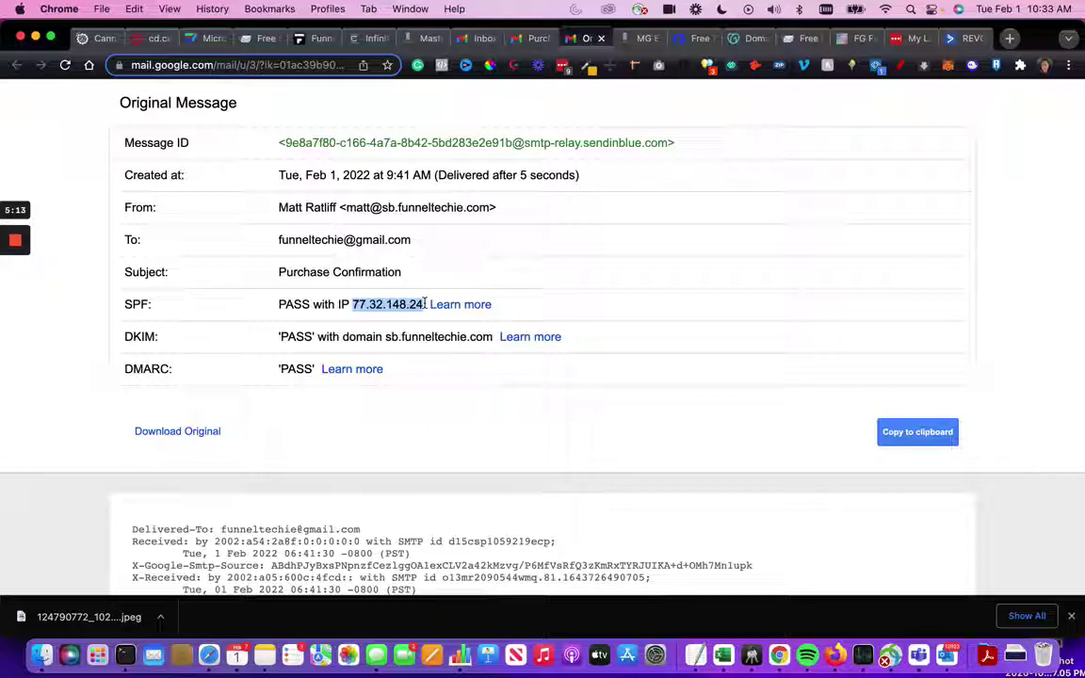
drag(352, 303, 423, 301)
click(230, 351)
drag(277, 336, 476, 337)
drag(385, 337, 489, 339)
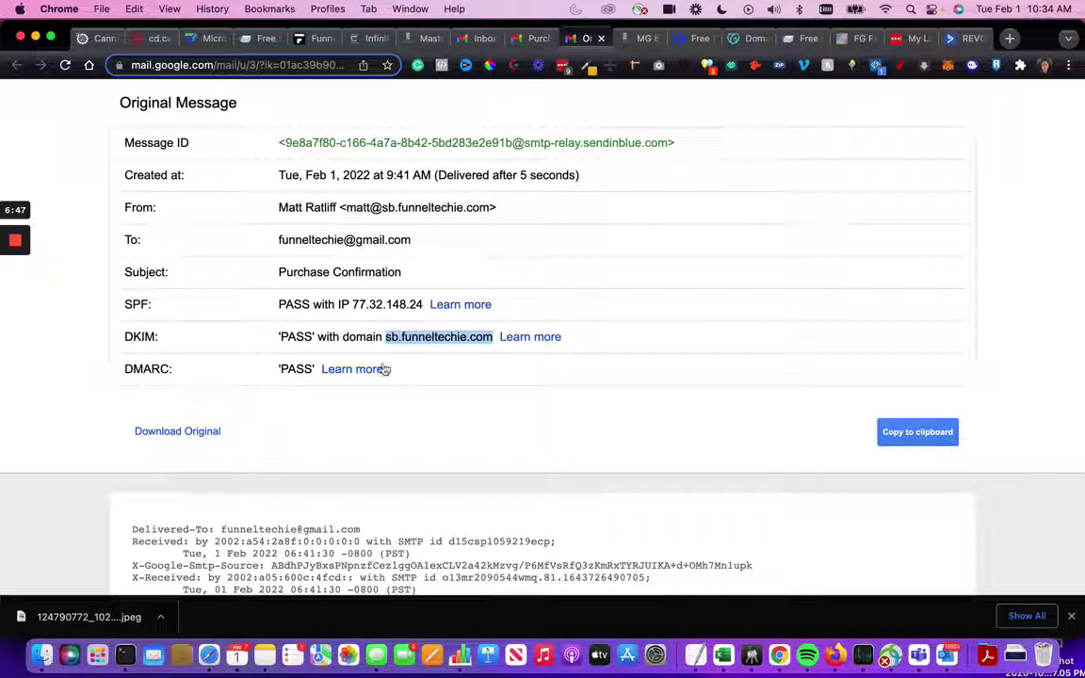
click(254, 371)
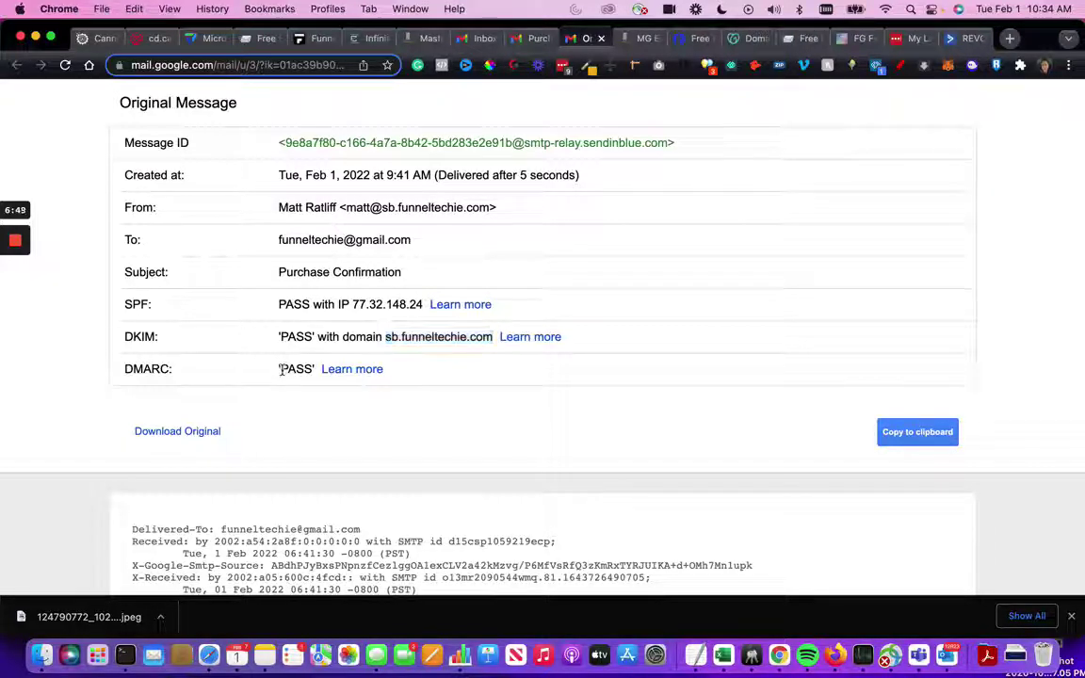
drag(280, 369, 313, 369)
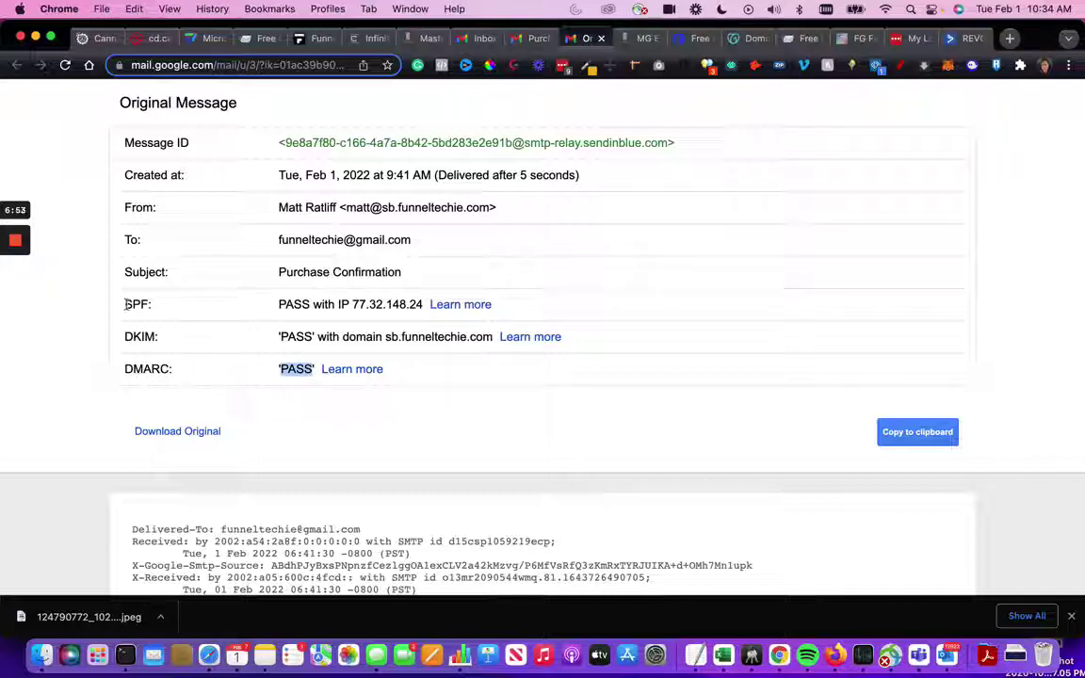
drag(125, 304, 156, 336)
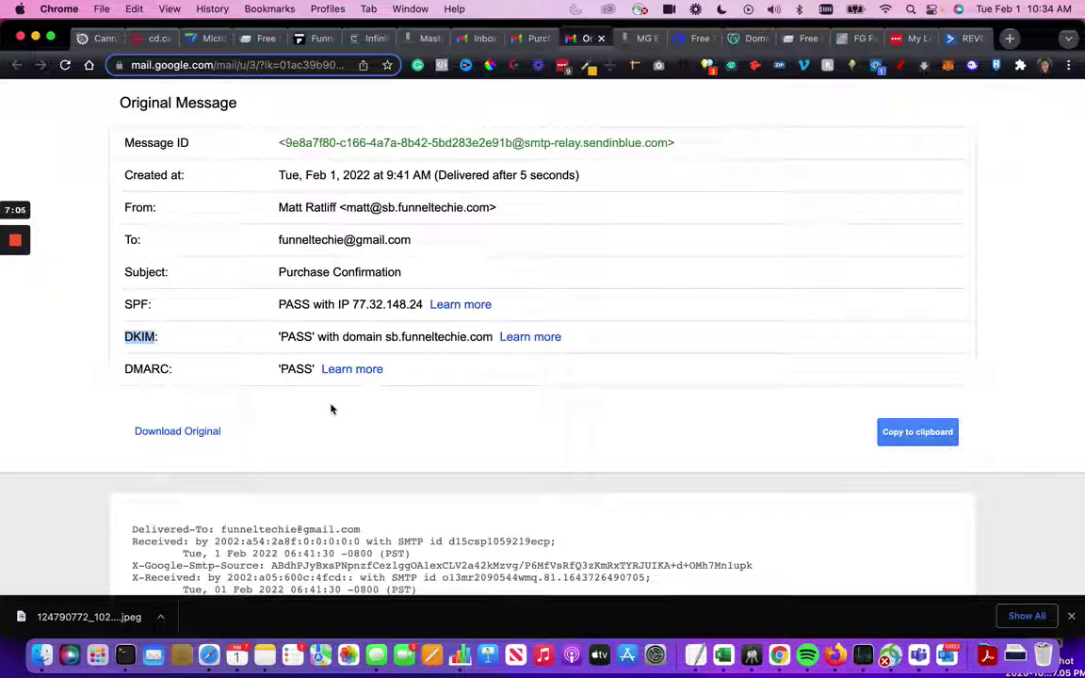
- Find dmarc in the raw headers and highlight the dmarc=pass line and its header.from domain
key(super+f)
text(dmarc)
key(Return)
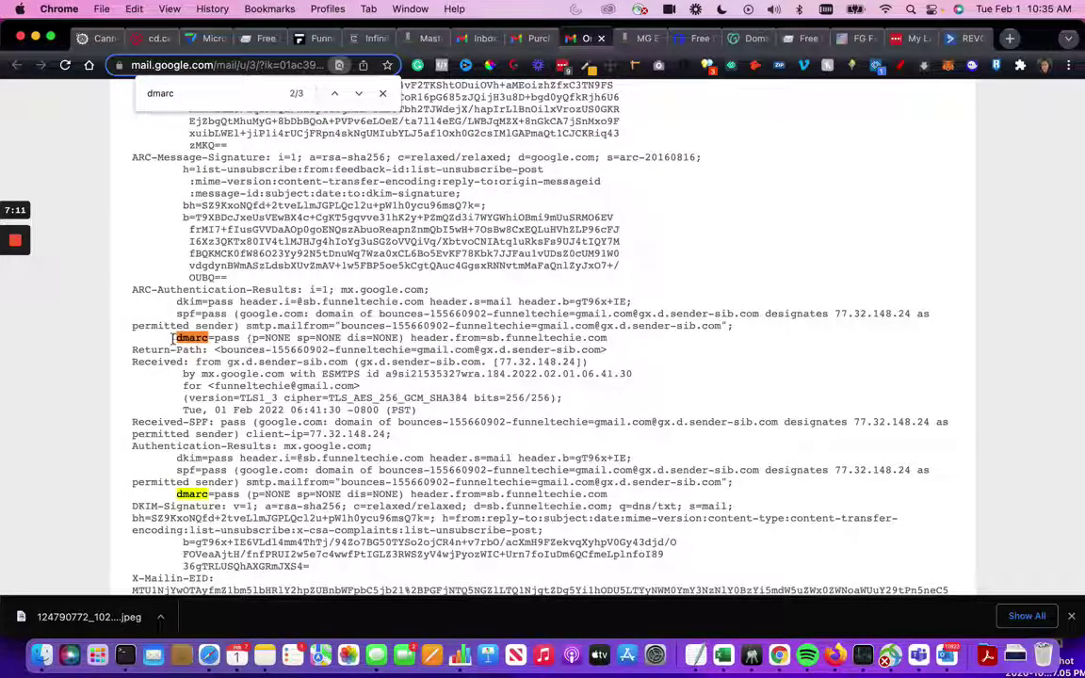
drag(170, 338, 533, 339)
drag(252, 338, 290, 340)
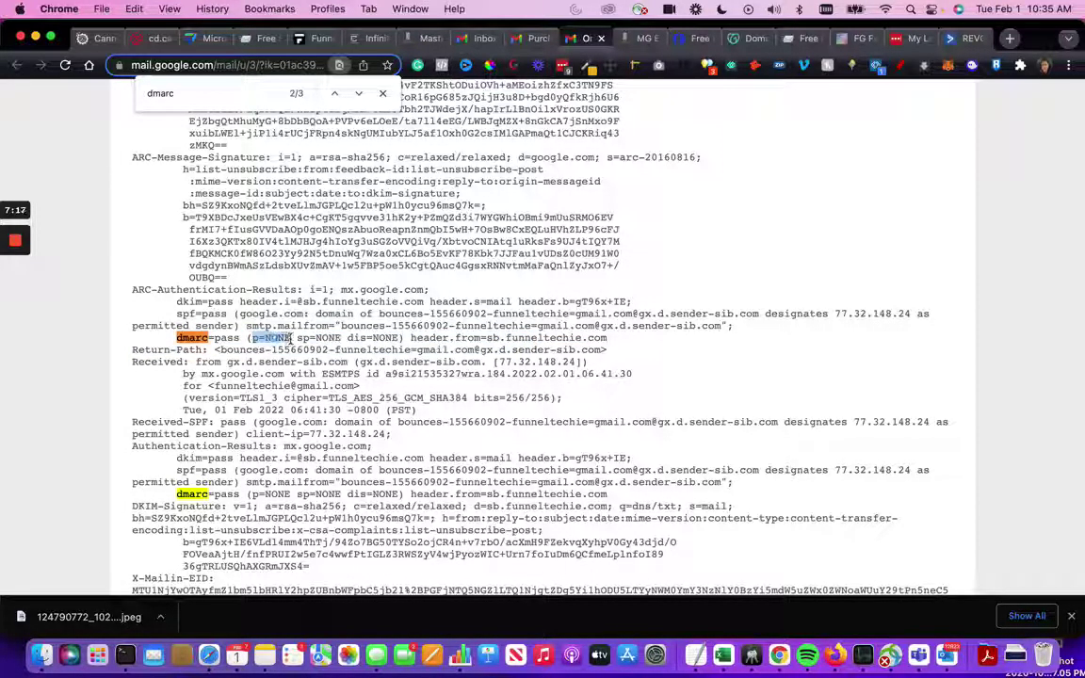
drag(411, 338, 613, 340)
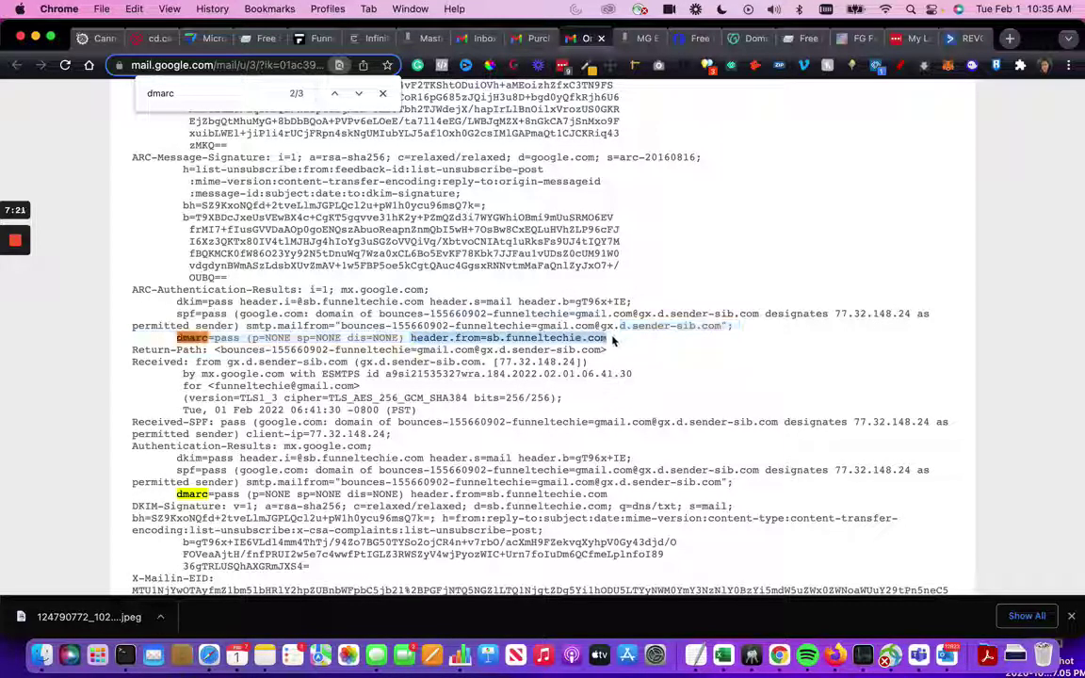
- Highlight the policy values p=NONE, sp=NONE and dis=NONE on the dmarc line
drag(252, 338, 292, 338)
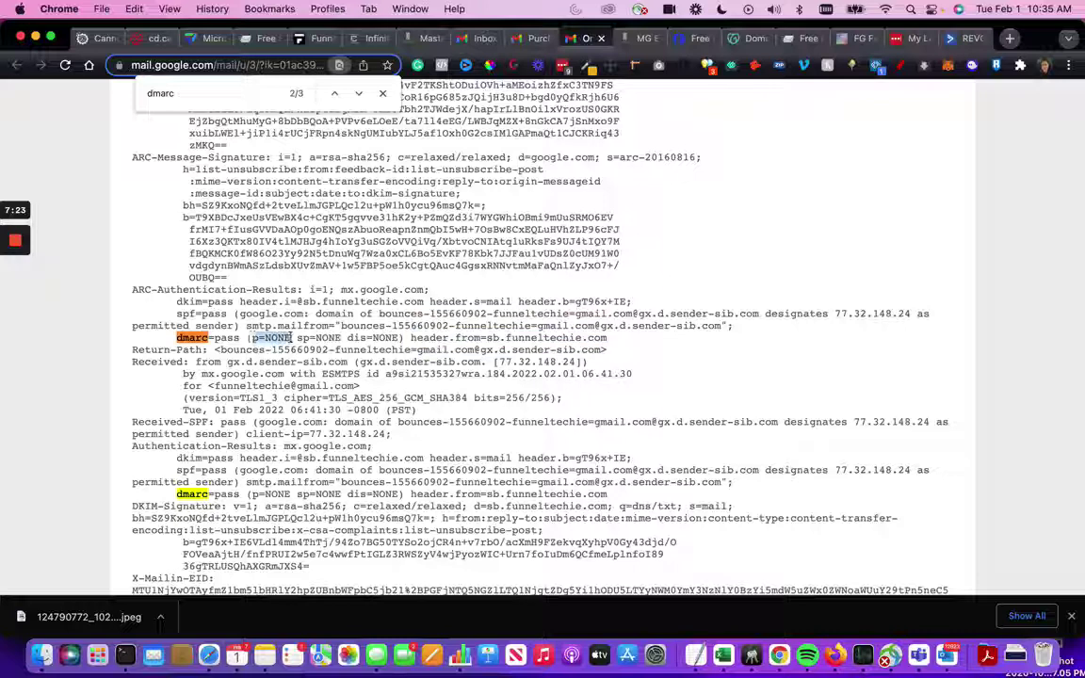
click(252, 337)
double_click(303, 339)
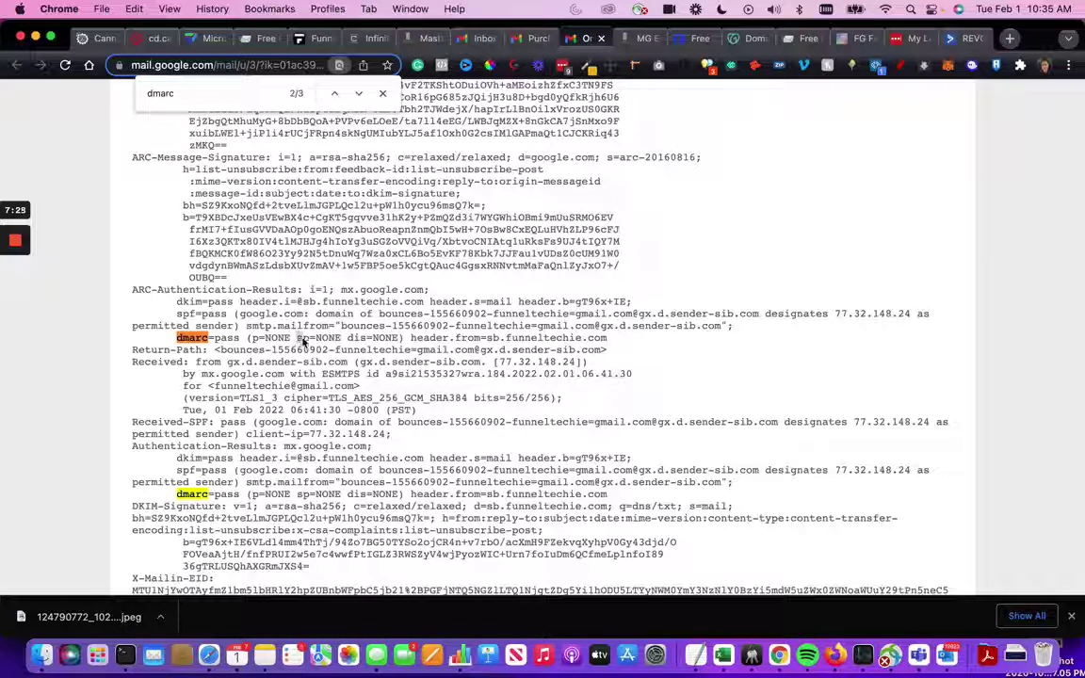
drag(303, 339, 399, 340)
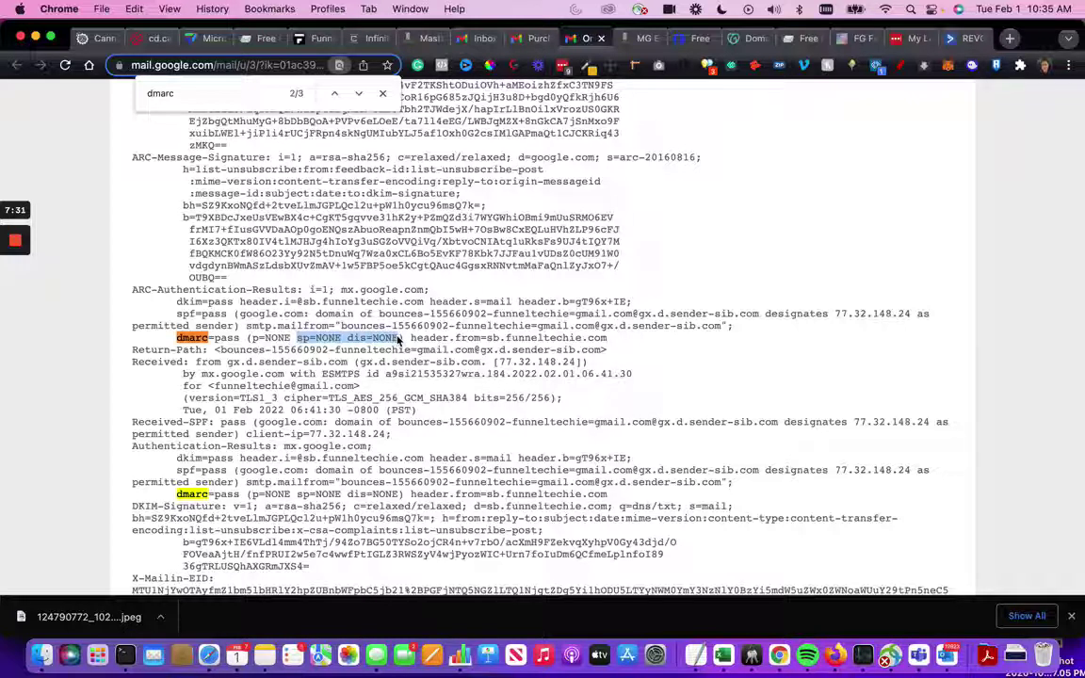
click(292, 341)
drag(252, 339, 398, 340)
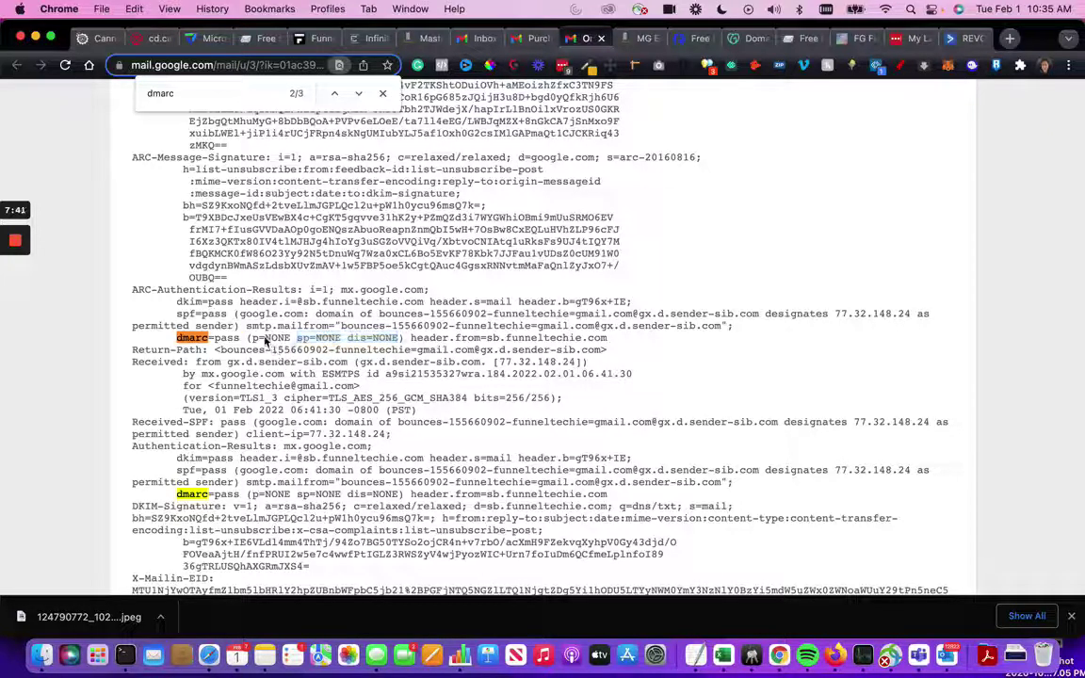
drag(252, 342, 291, 343)
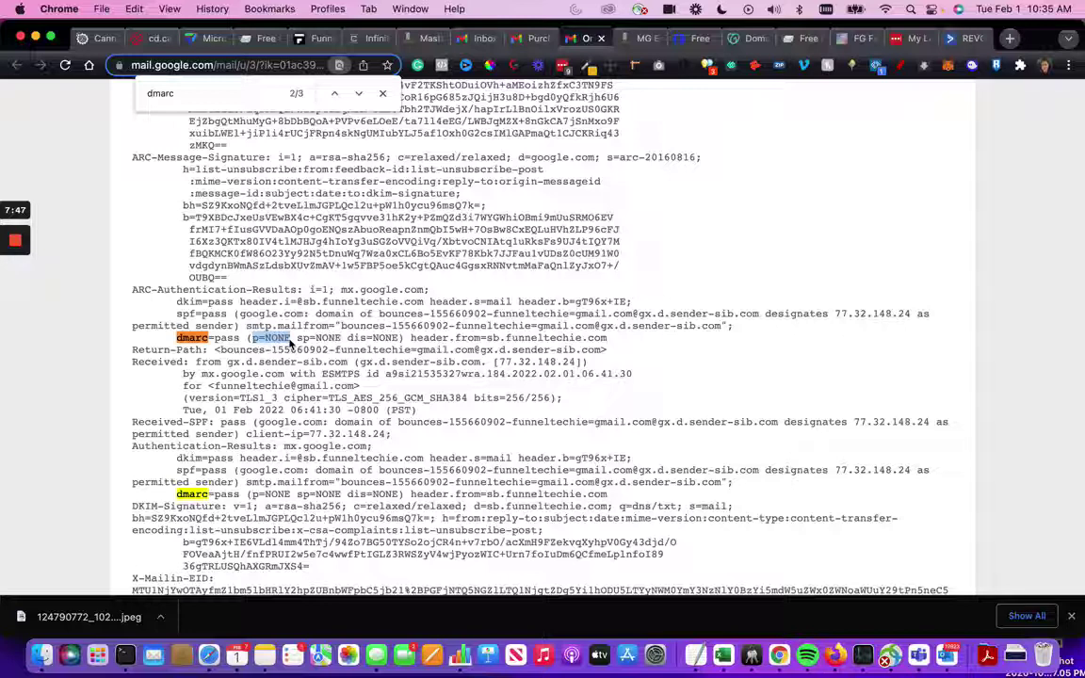
click(274, 347)
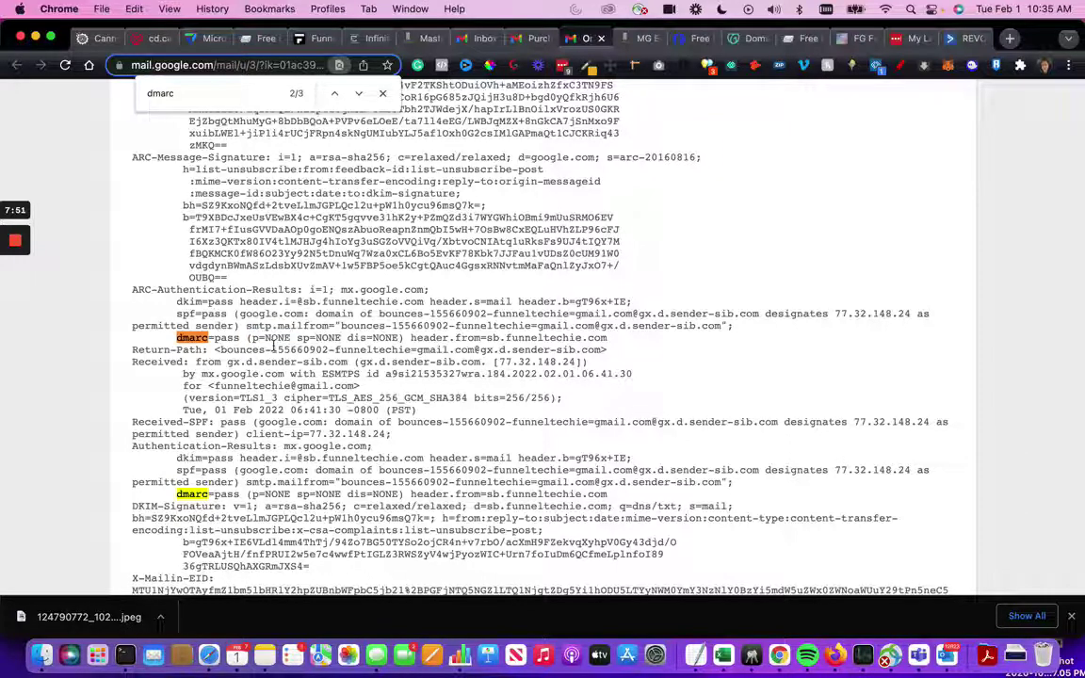
key(super+space)
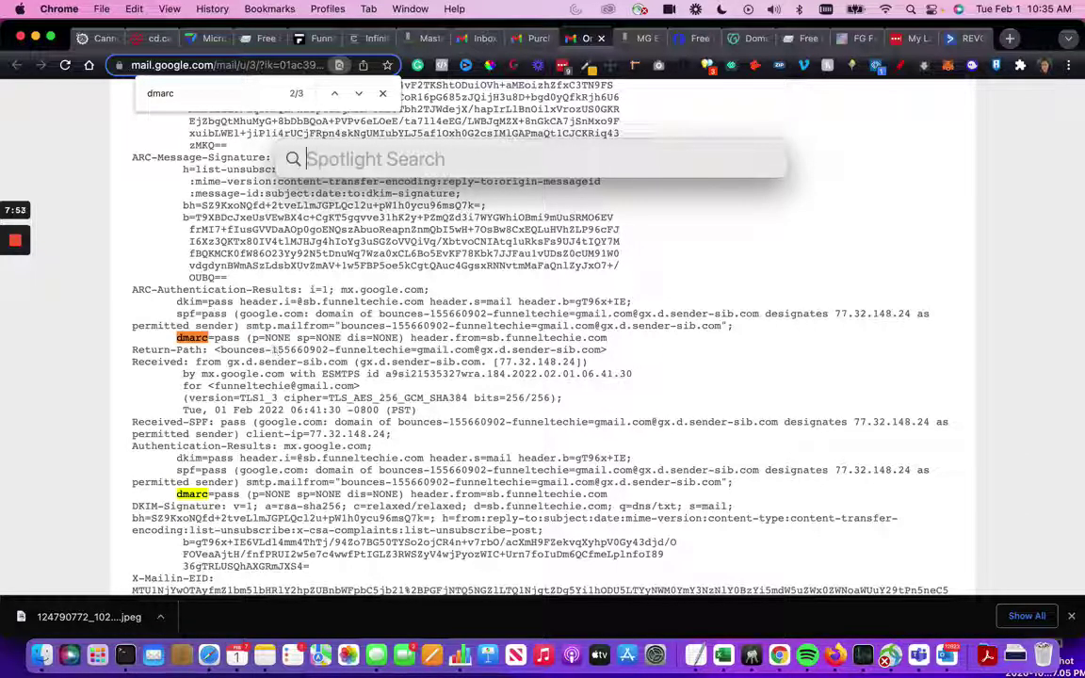
text(p=reject)
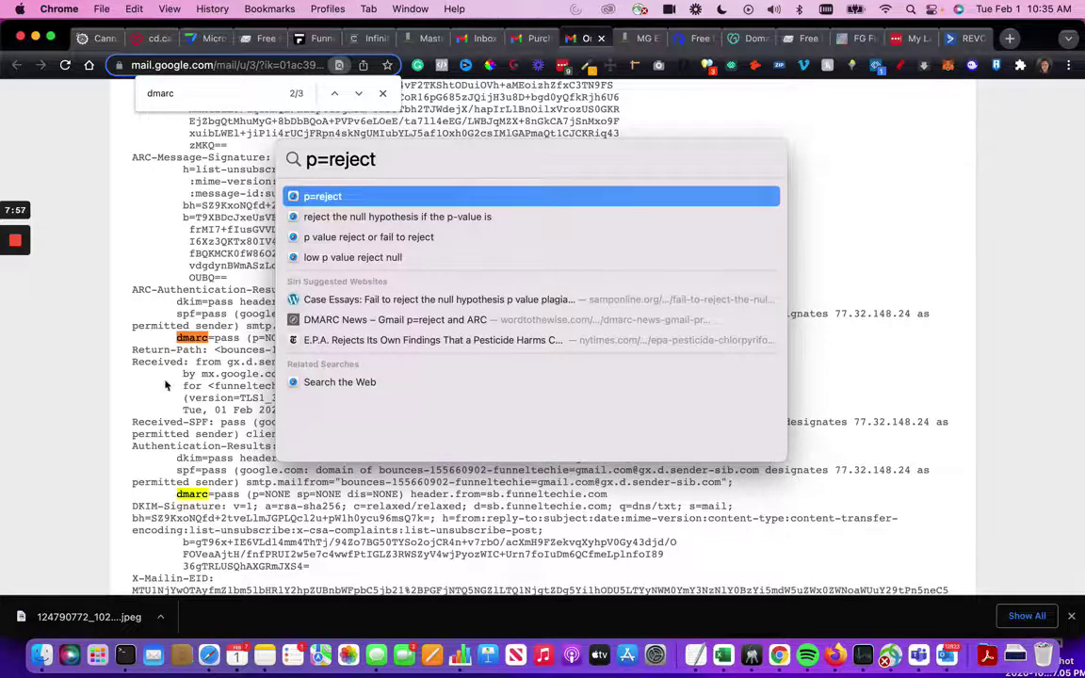
key(Escape)
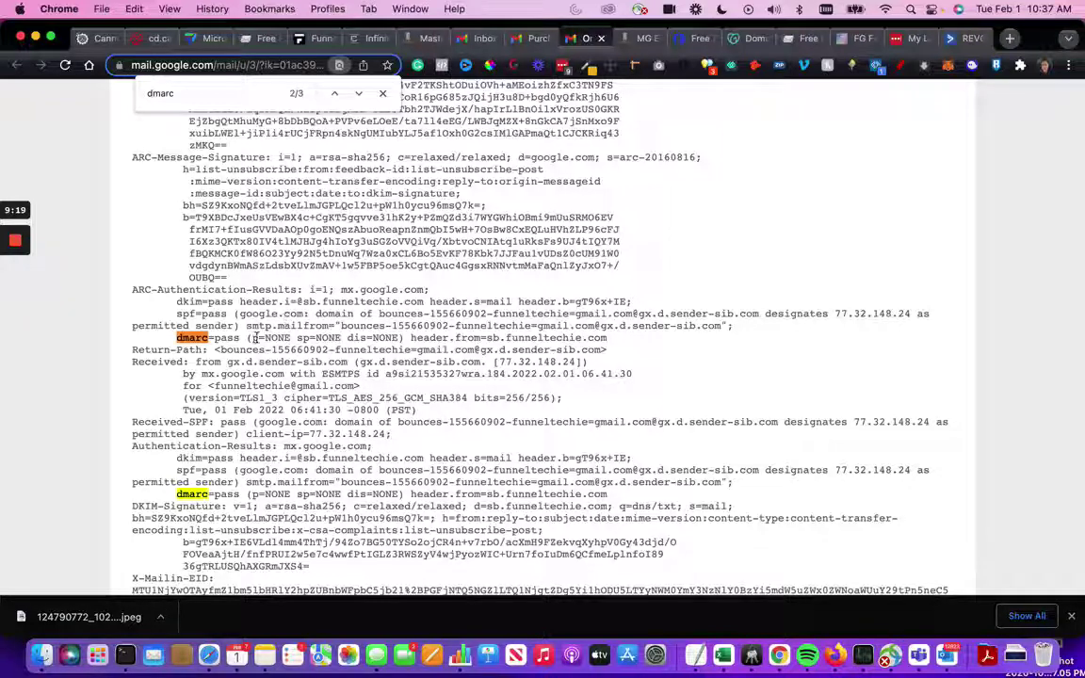
drag(252, 337, 289, 341)
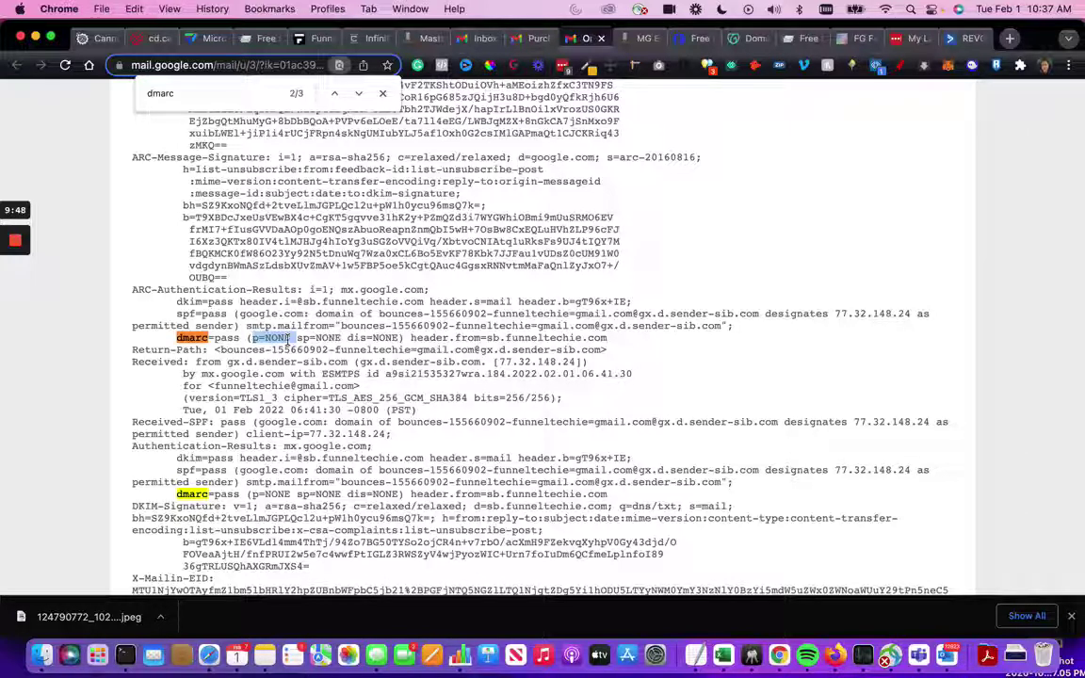
- Close the dmarc find bar and the Show Original tab, returning to the Purchase Confirmation email
click(385, 96)
scroll(536, 243, up, 2)
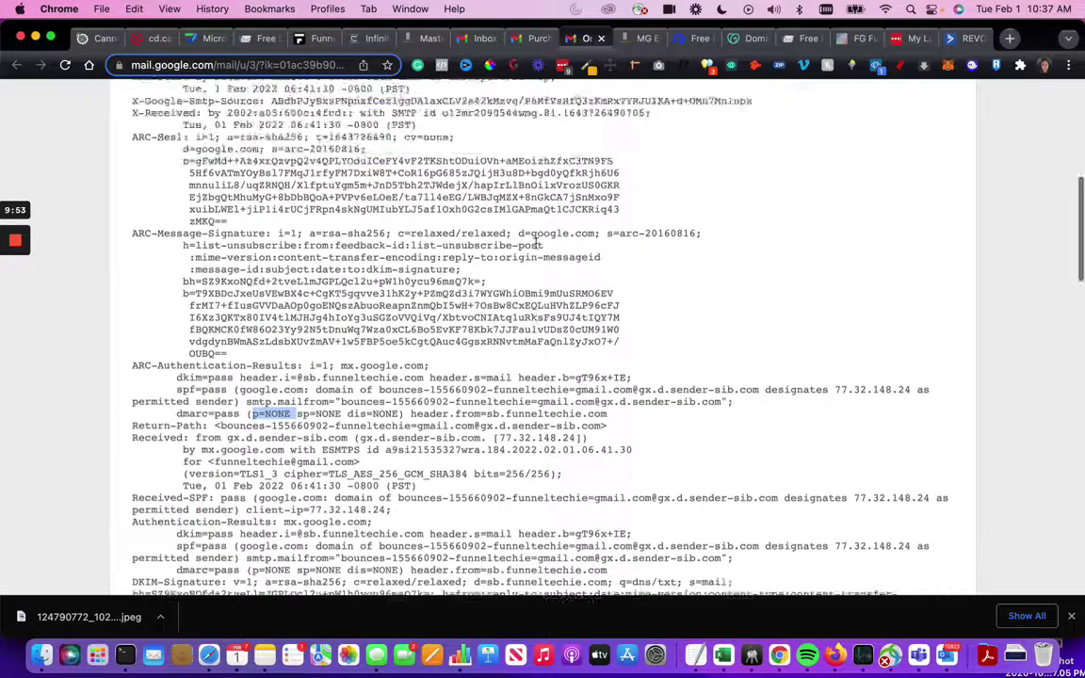
scroll(536, 243, up, 10)
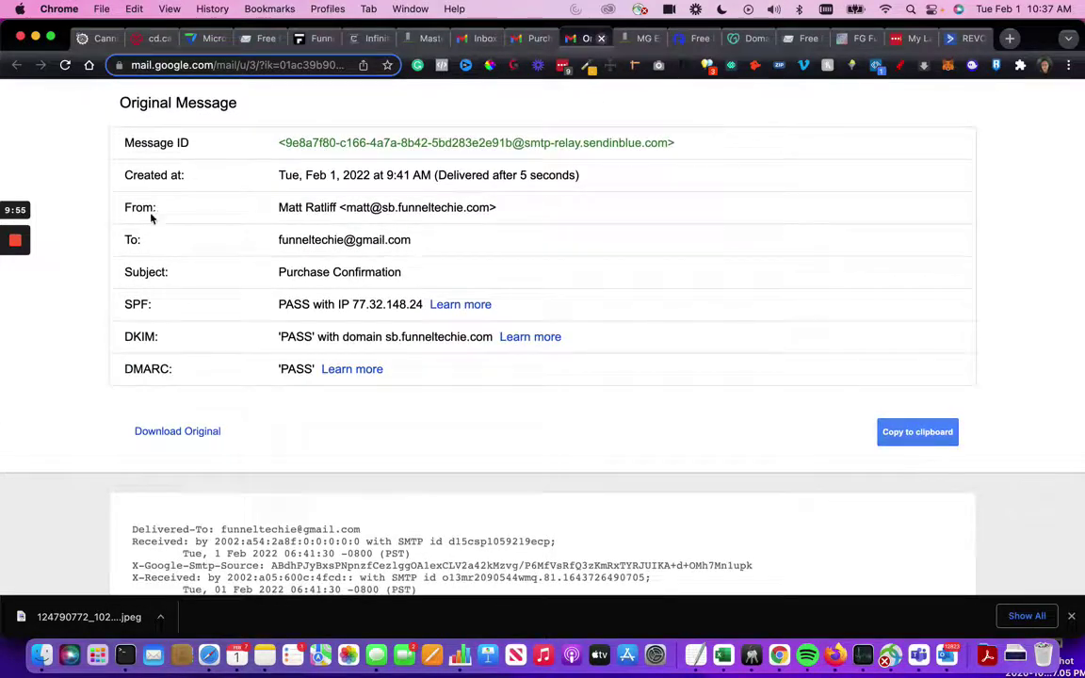
key(super+w)
mouse_move(15, 301)
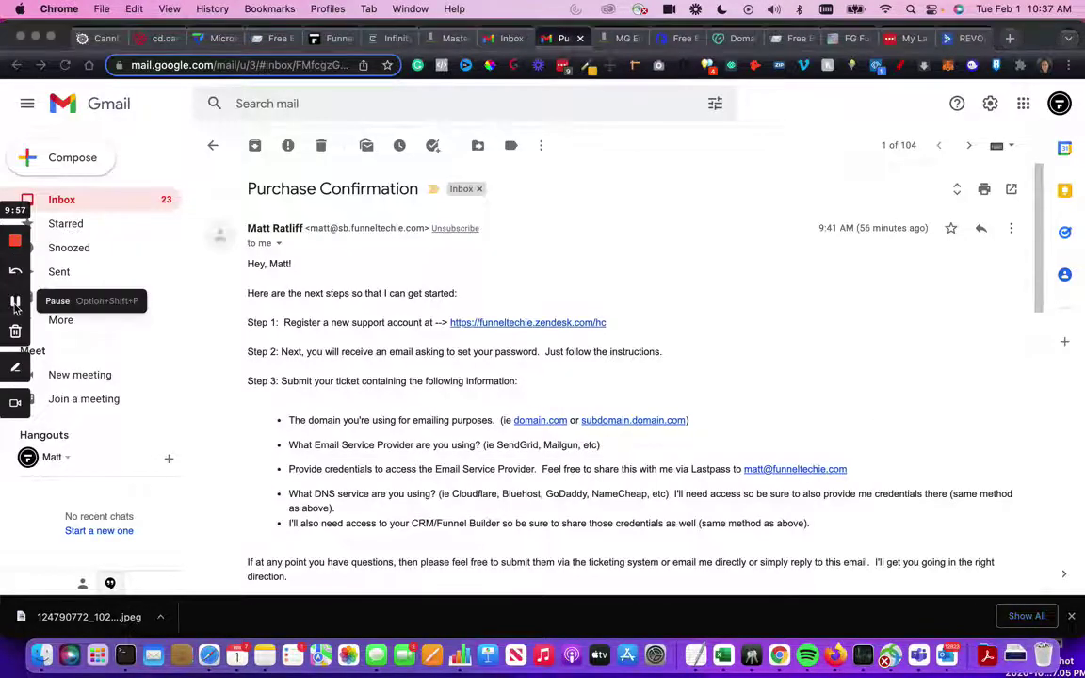
click(127, 654)
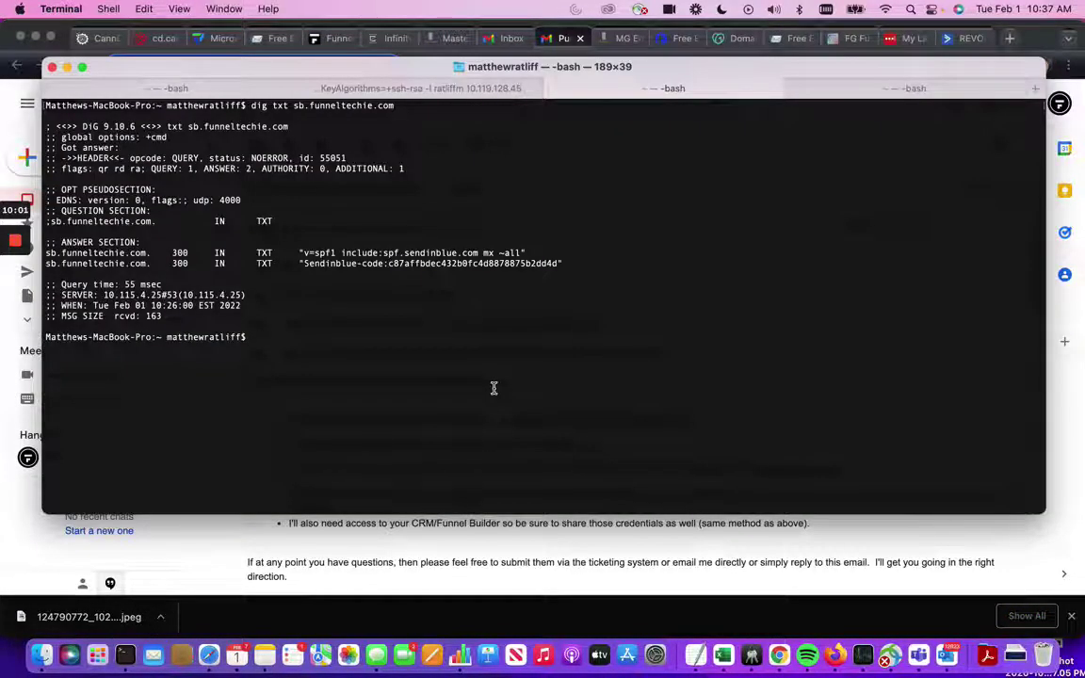
text(cle)
key(BackSpace)
key(BackSpace)
key(BackSpace)
text(cla)
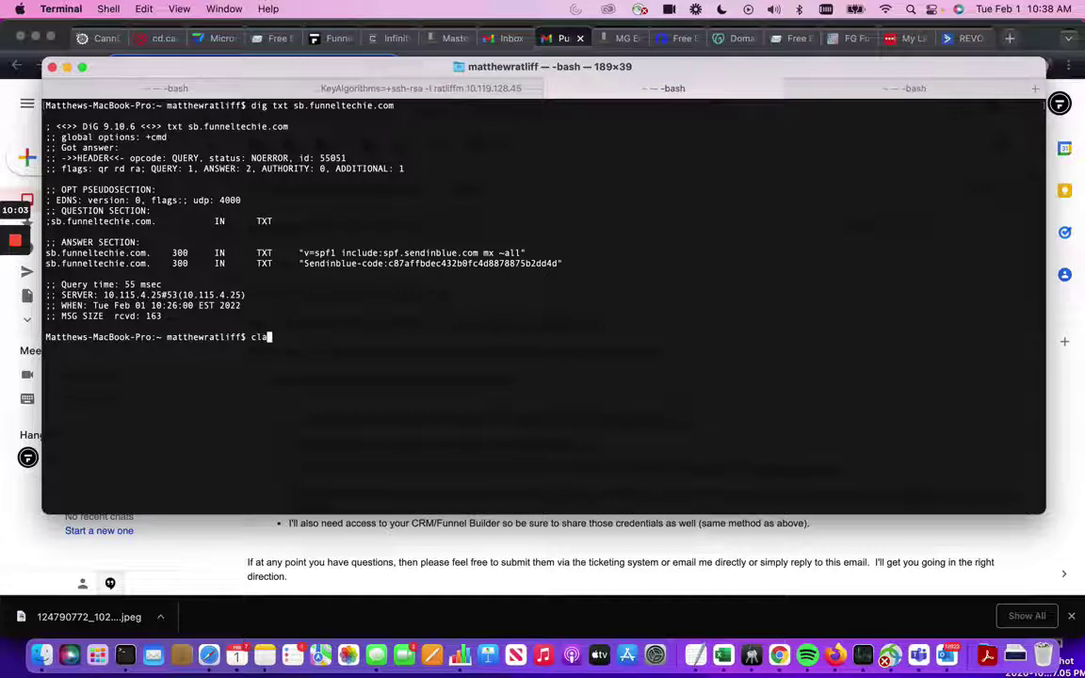
key(BackSpace)
text(ear)
key(Return)
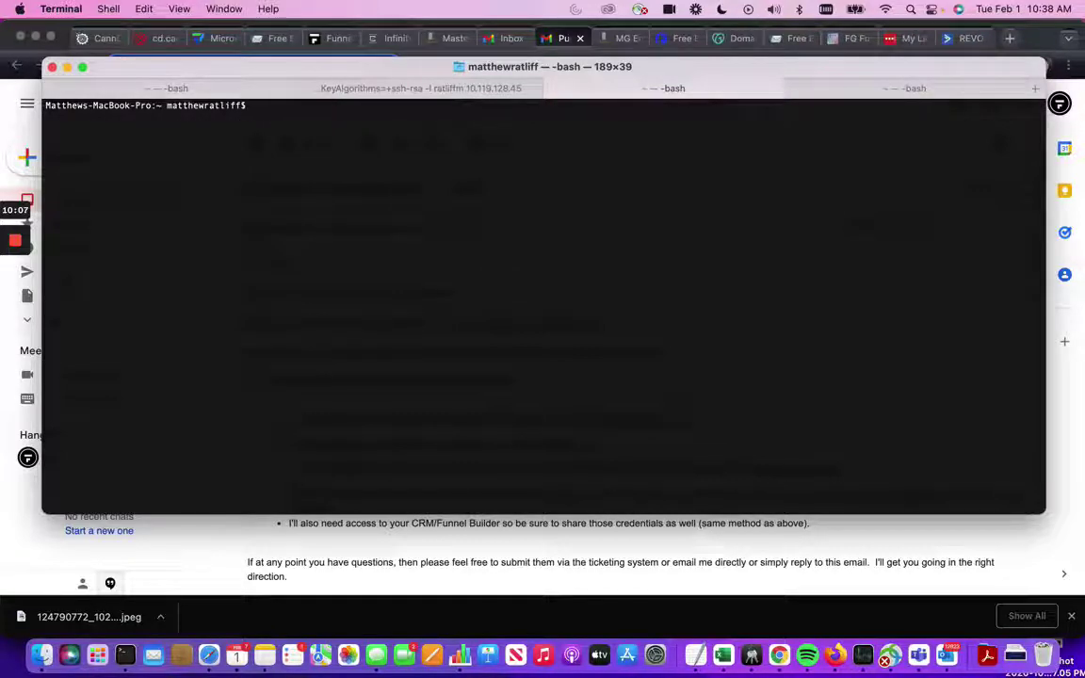
text(dig )
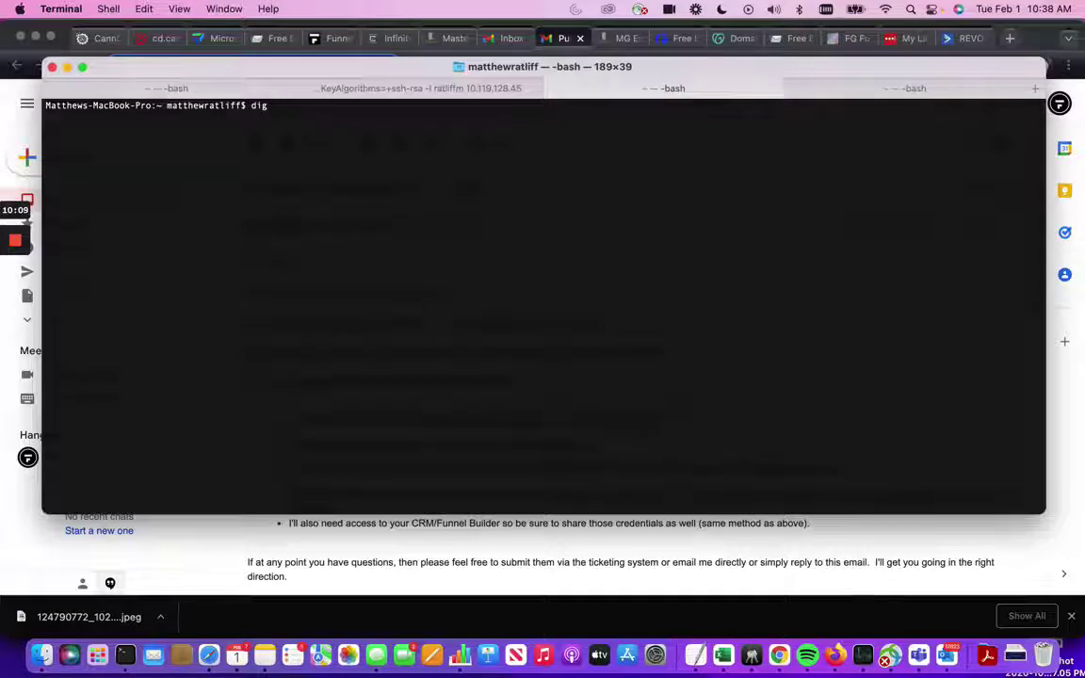
text(txt sb)
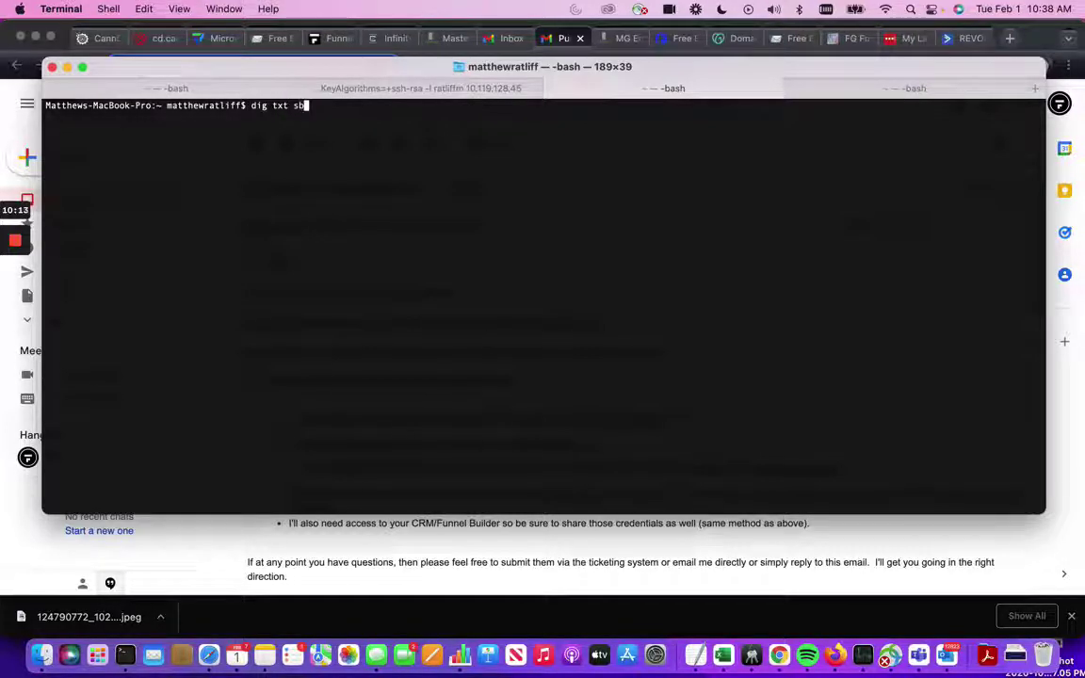
text(.funnelt)
text(ech.c)
key(BackSpace)
key(BackSpace)
key(BackSpace)
text(t)
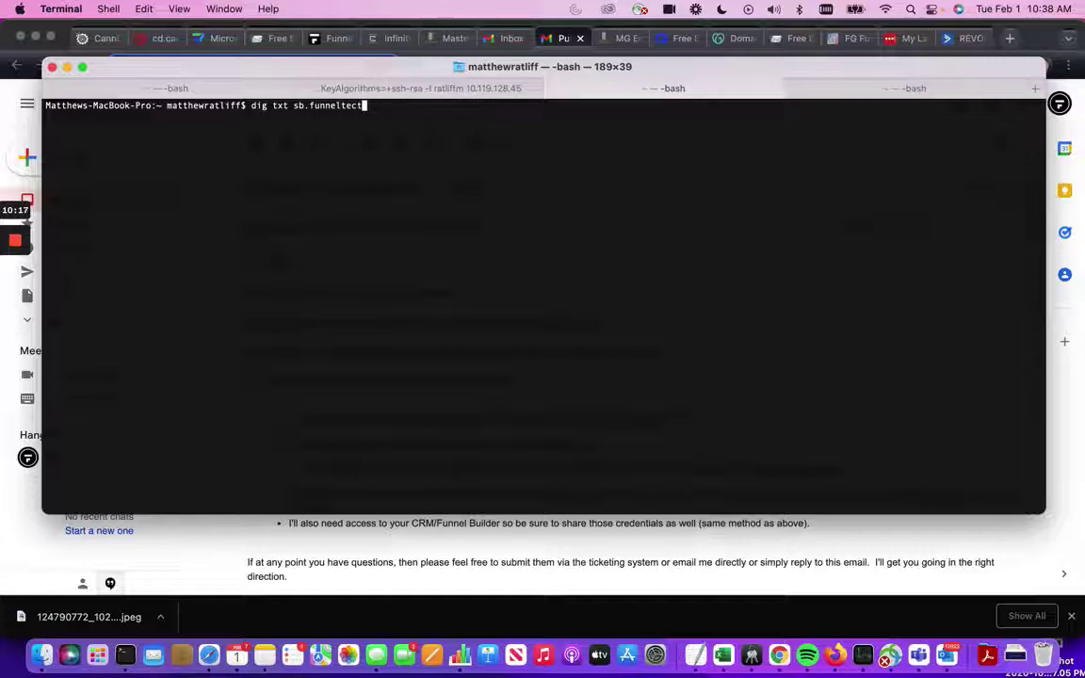
key(BackSpace)
text(hie.com)
key(Return)
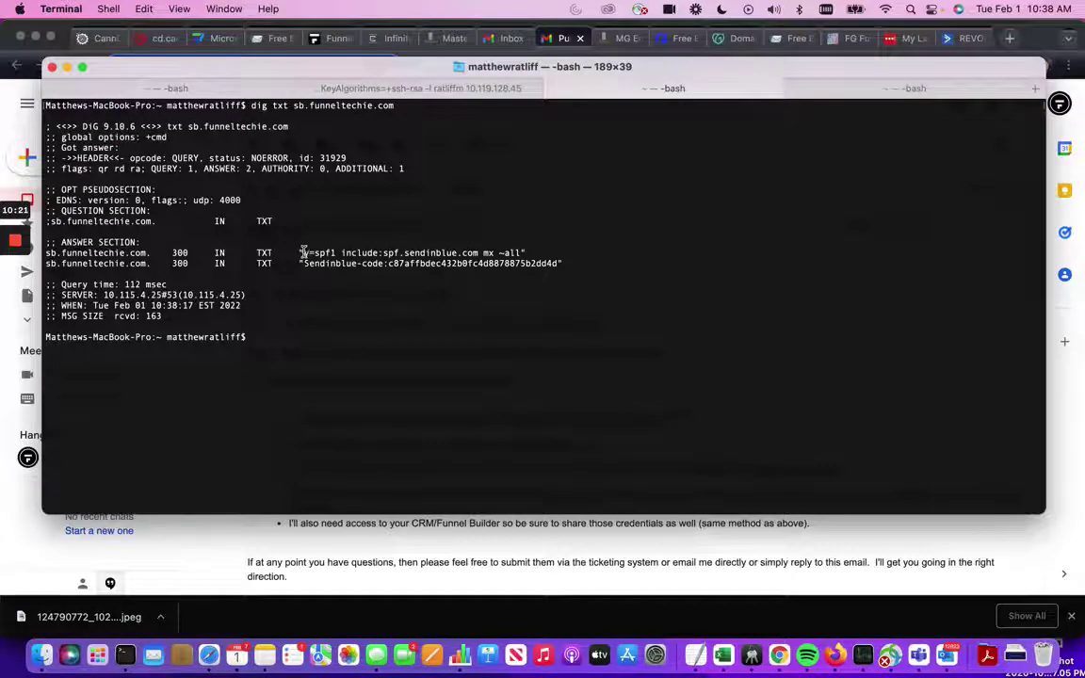
drag(303, 252, 520, 252)
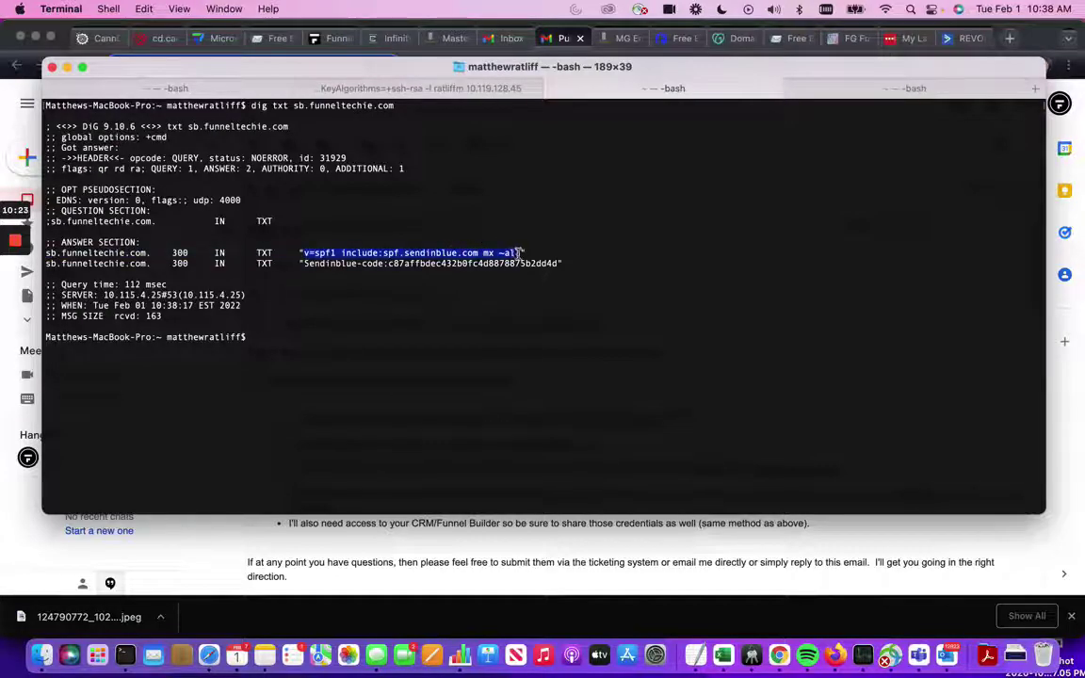
click(367, 268)
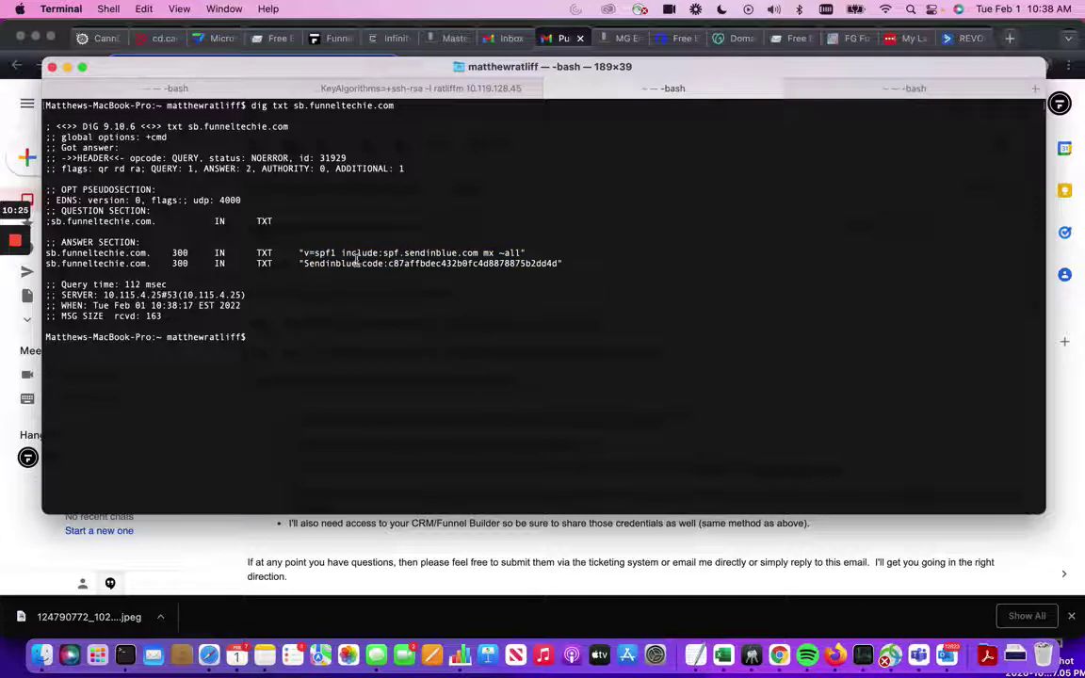
drag(303, 252, 336, 253)
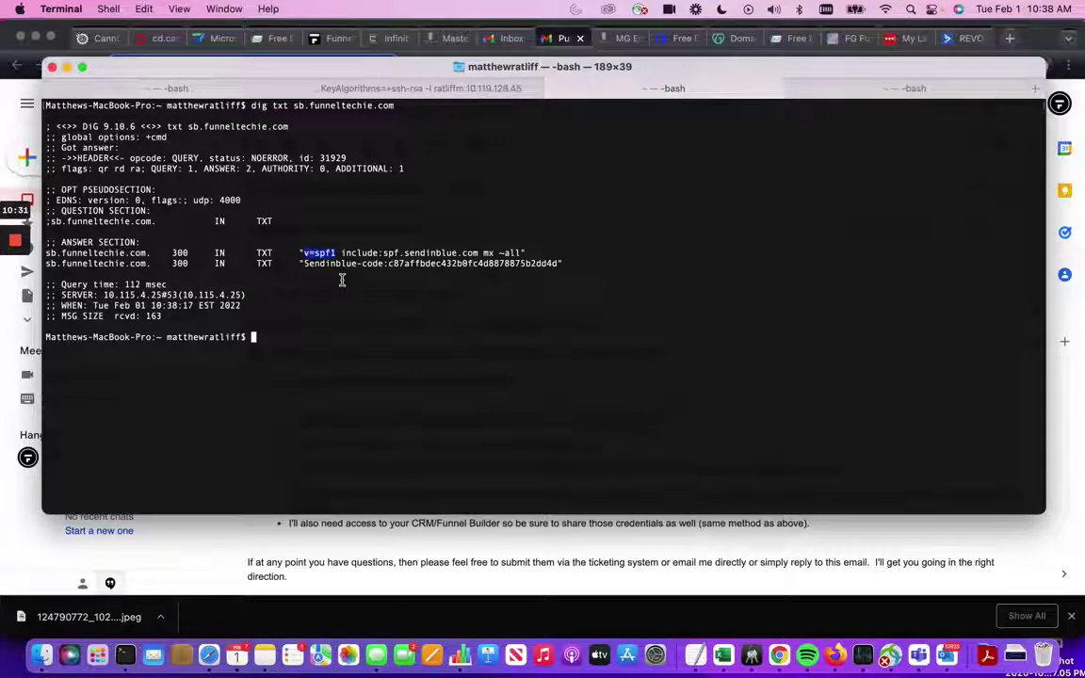
click(342, 281)
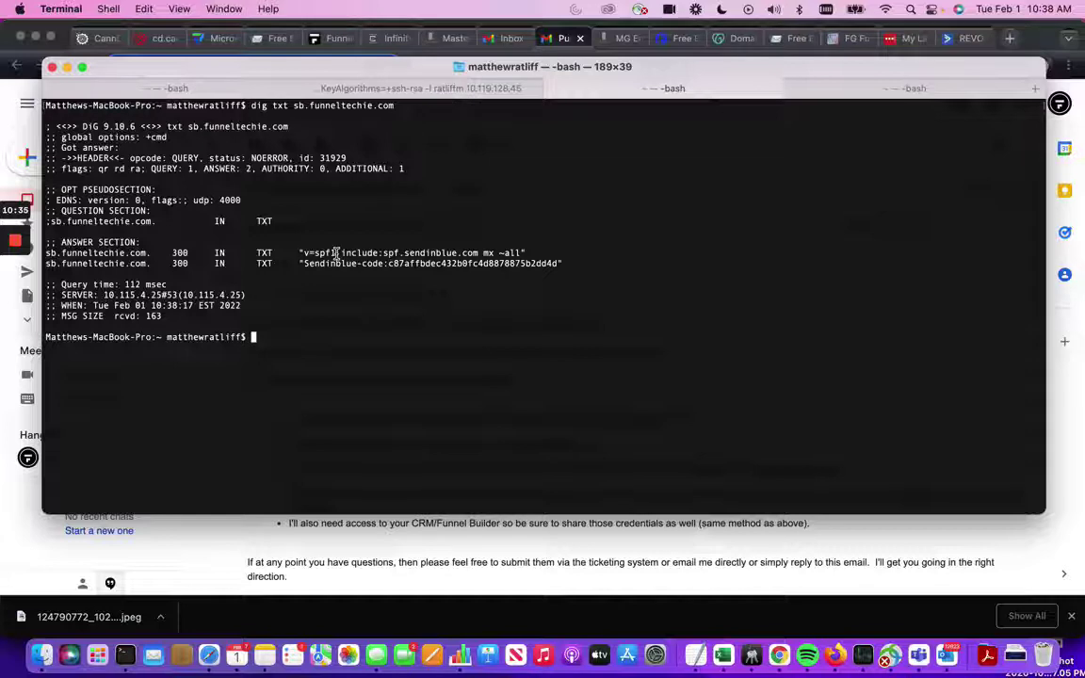
double_click(340, 252)
click(346, 253)
drag(497, 254, 520, 253)
drag(314, 253, 479, 253)
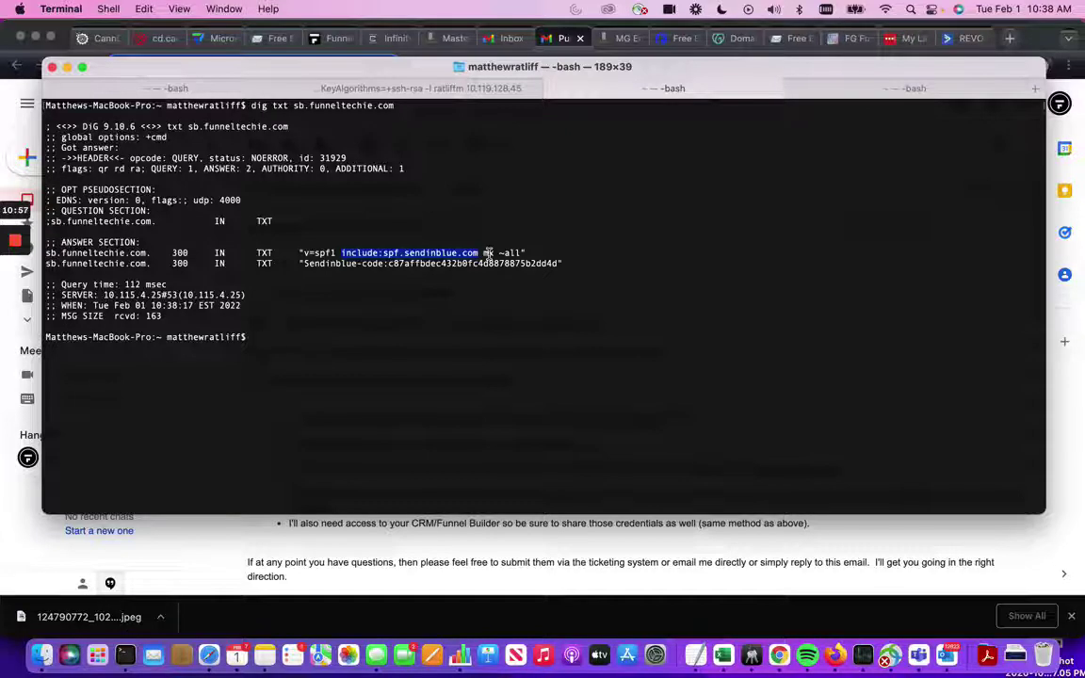
click(486, 252)
double_click(488, 253)
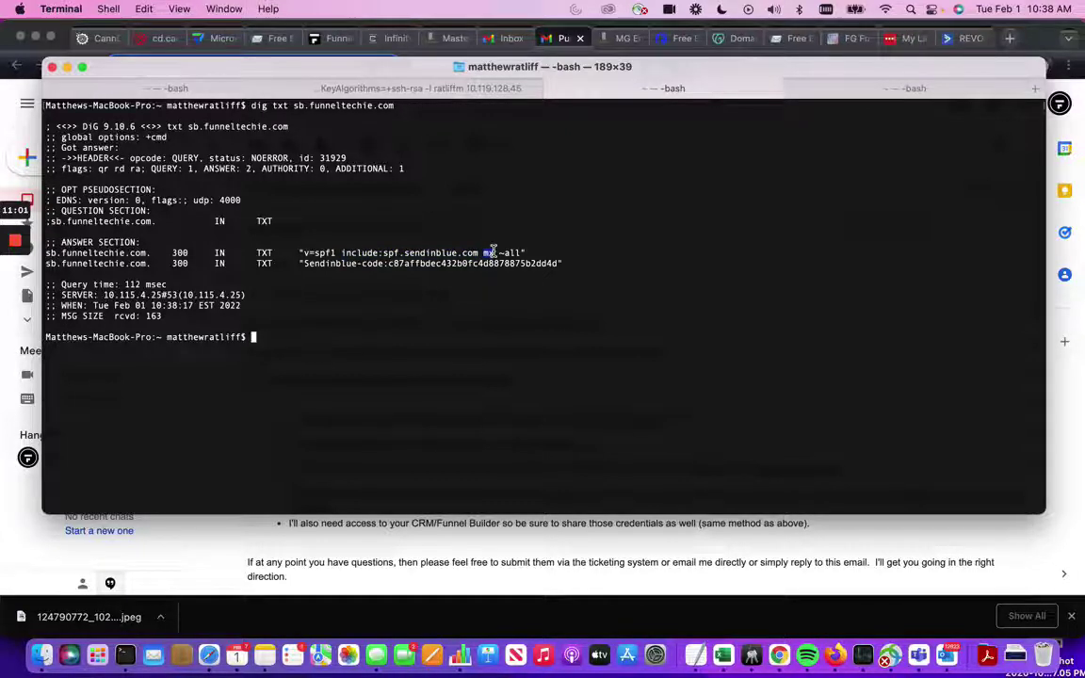
click(497, 252)
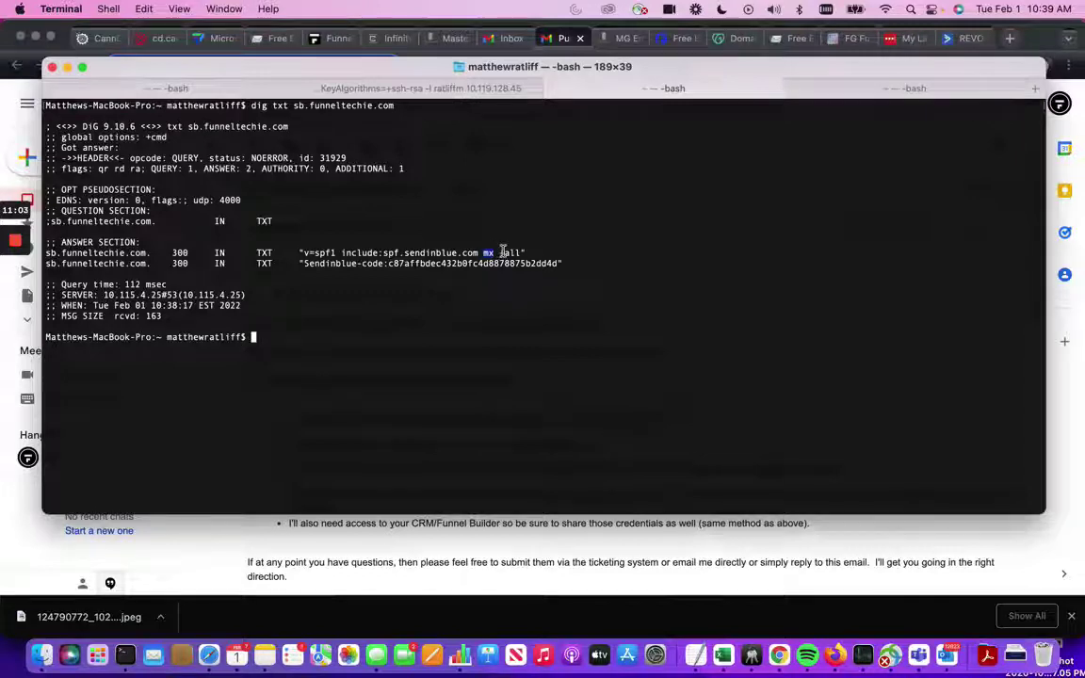
drag(499, 252, 519, 253)
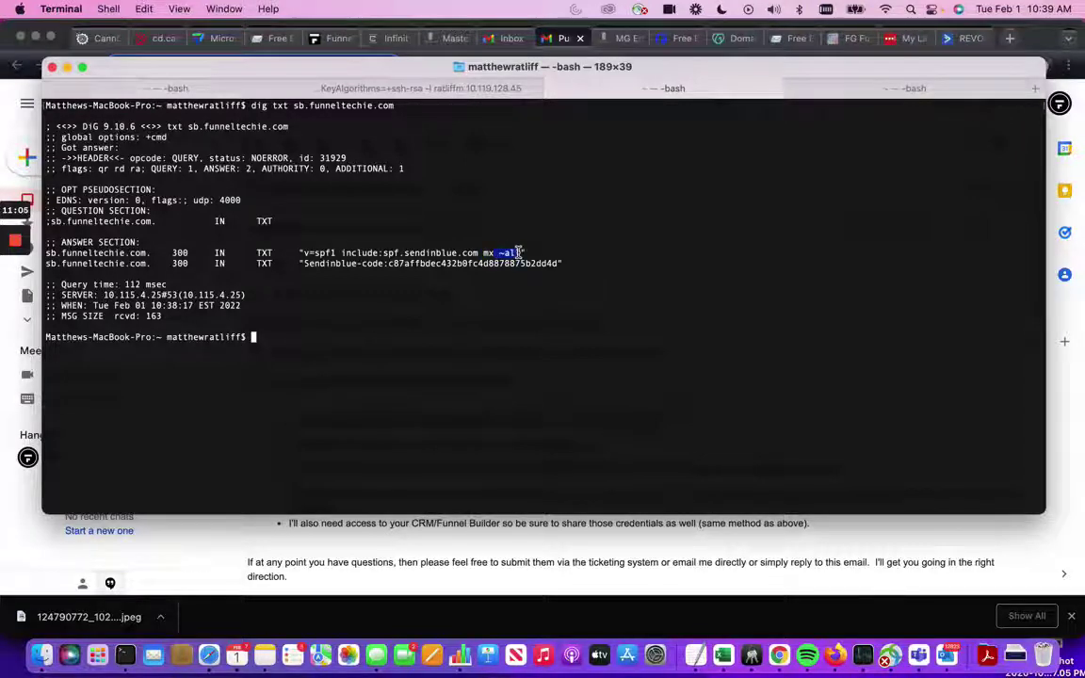
key(super+space)
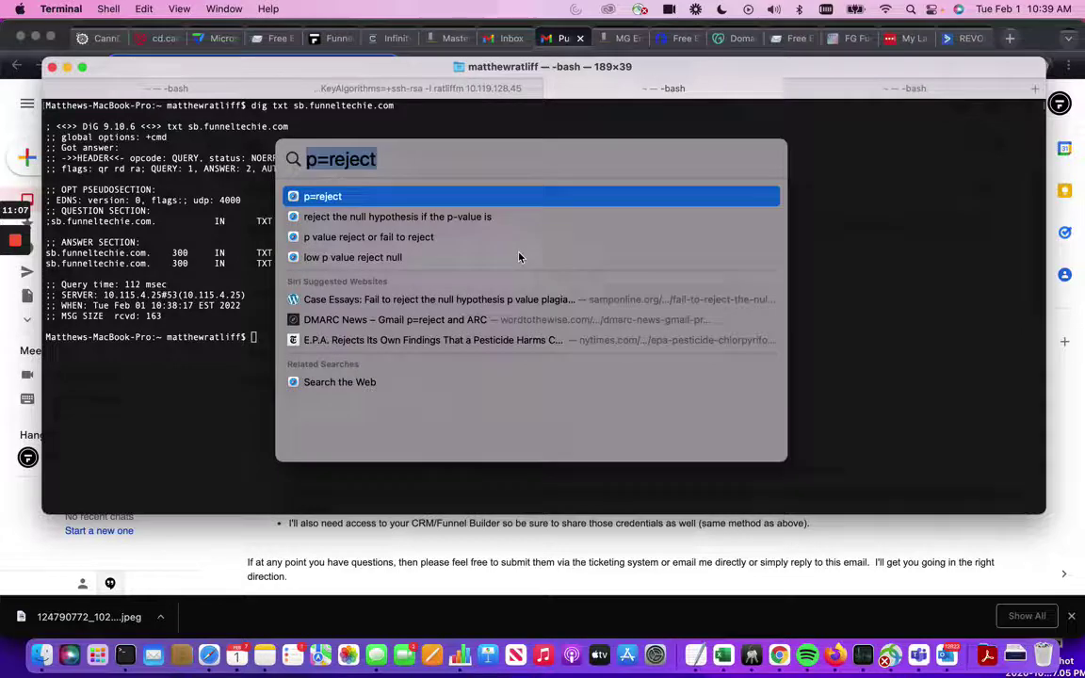
text(~)
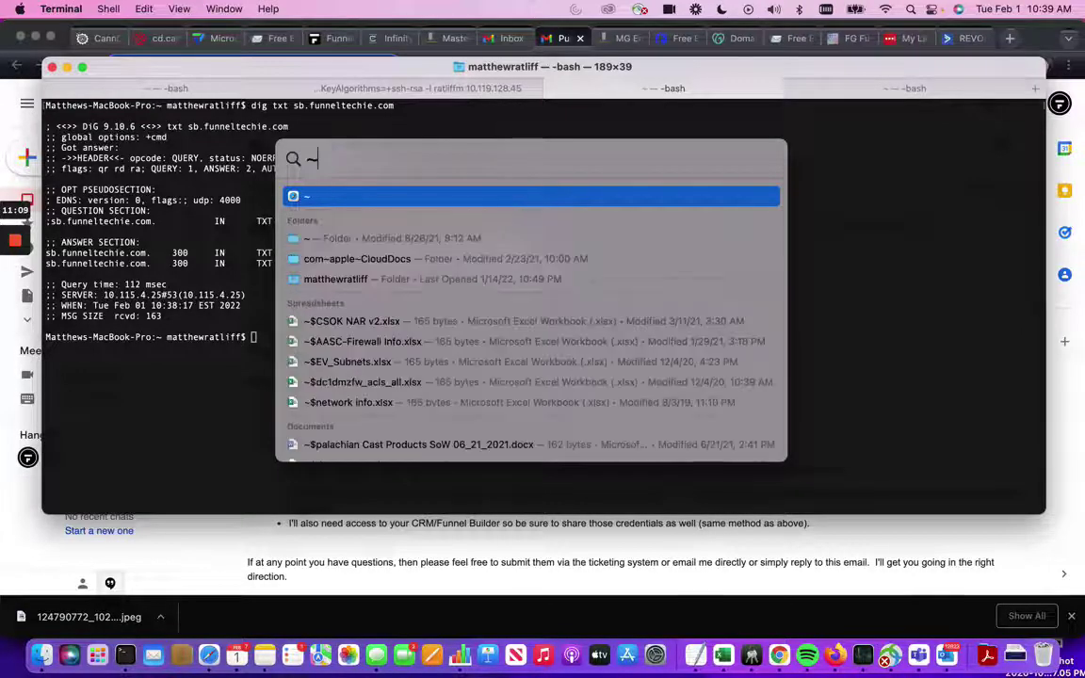
key(BackSpace)
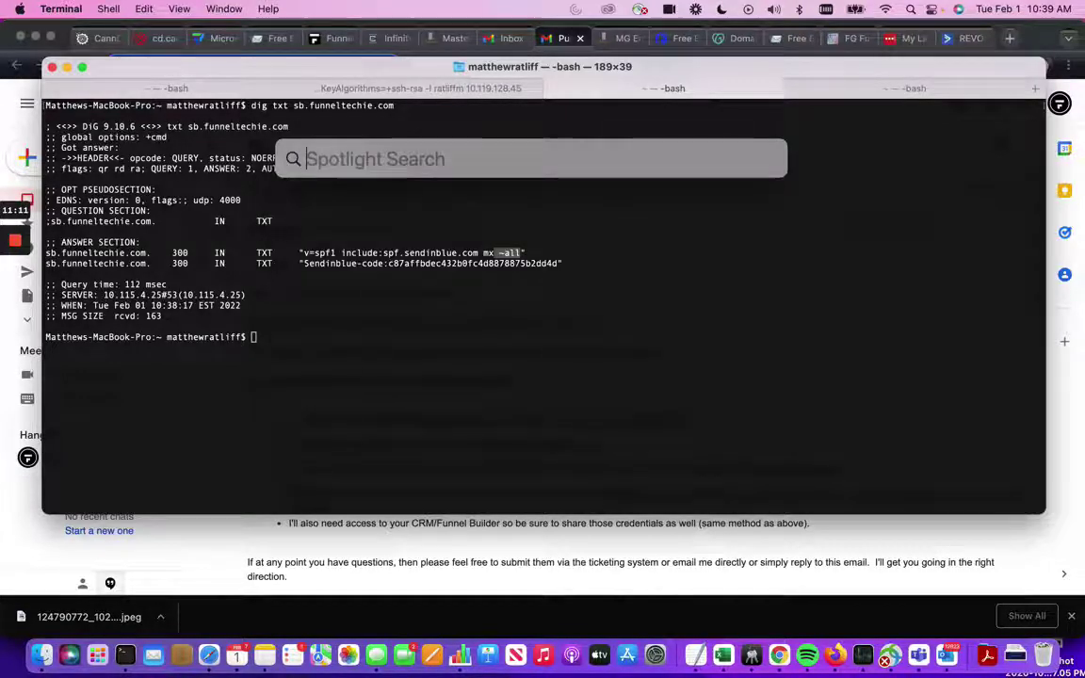
text(-all)
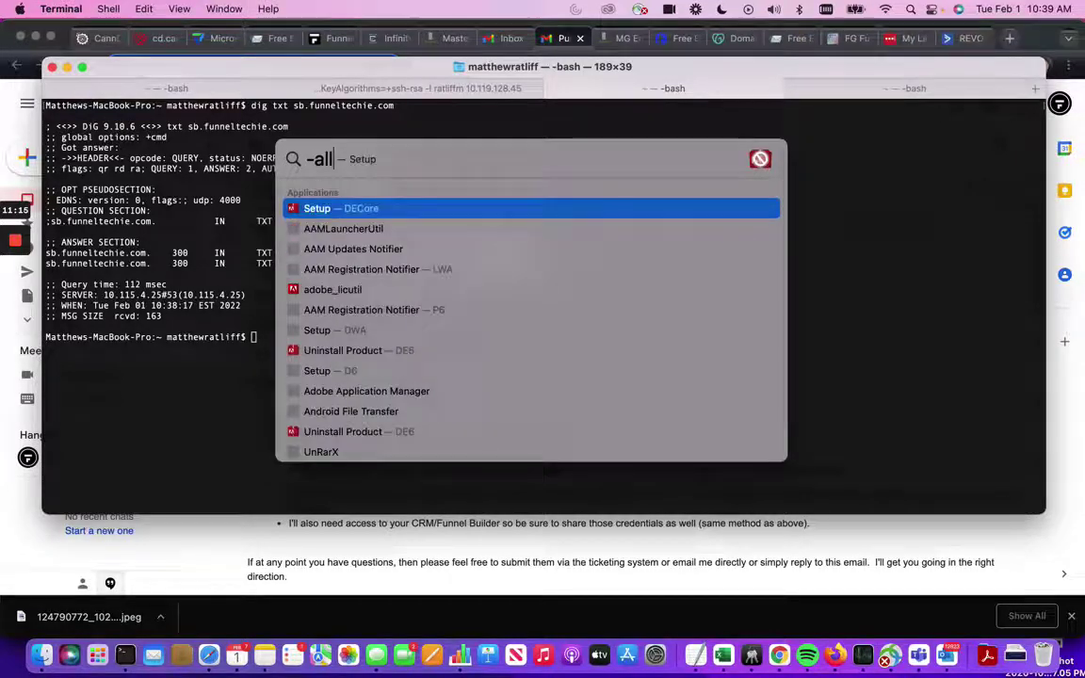
key(Escape)
key(Escape)
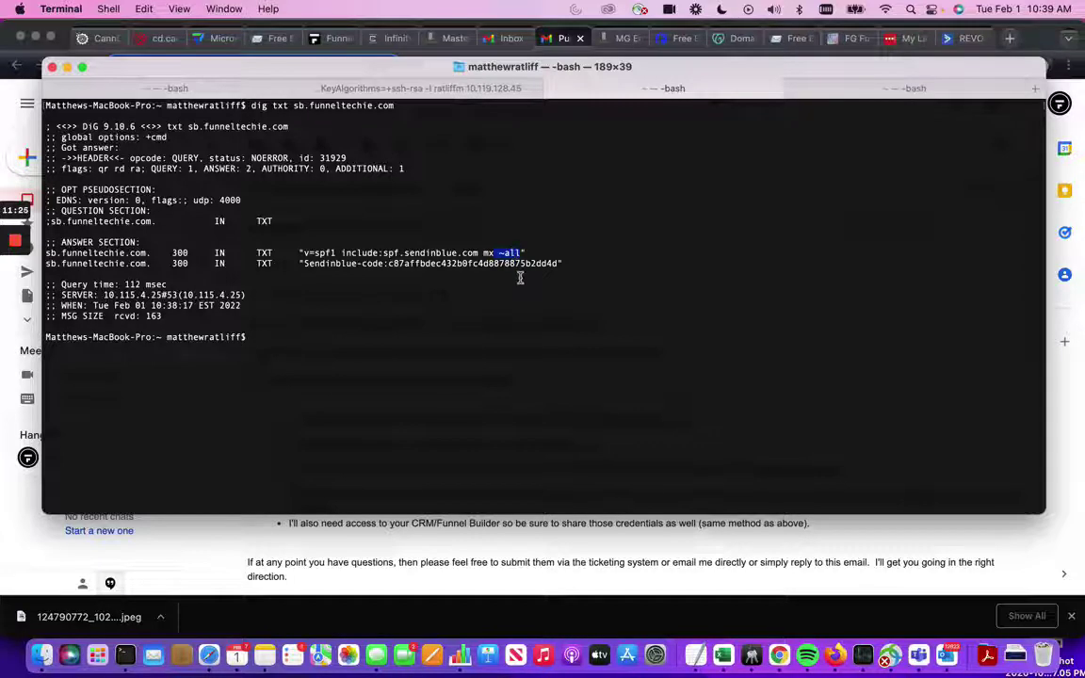
click(500, 253)
double_click(487, 254)
click(508, 253)
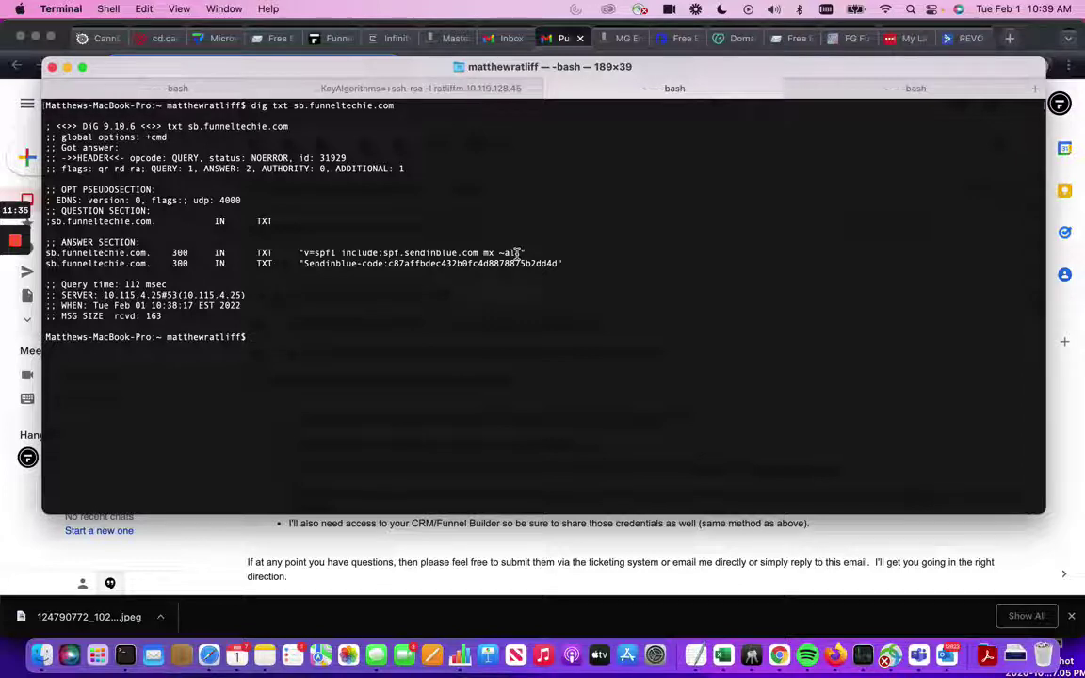
drag(499, 252, 526, 252)
click(504, 252)
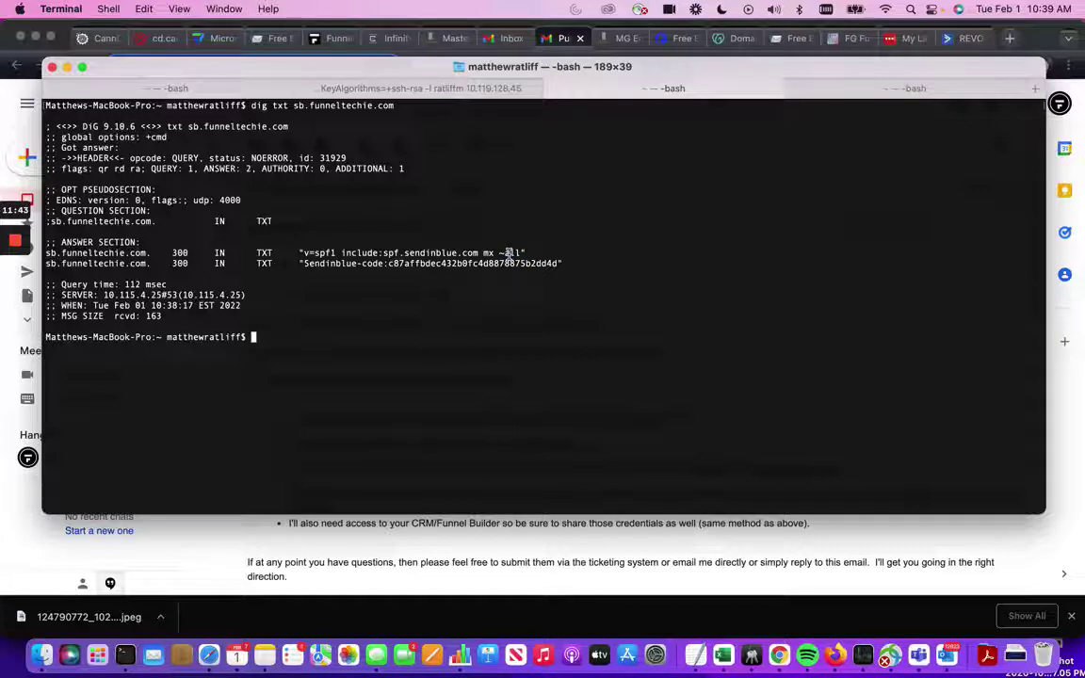
drag(341, 252, 487, 251)
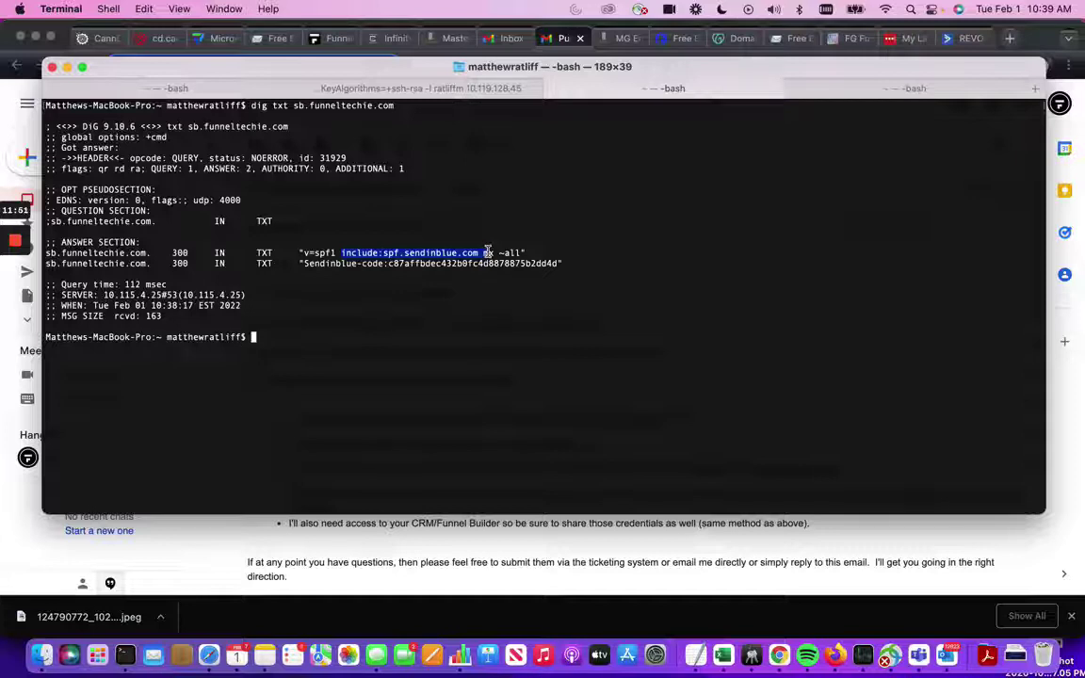
click(500, 255)
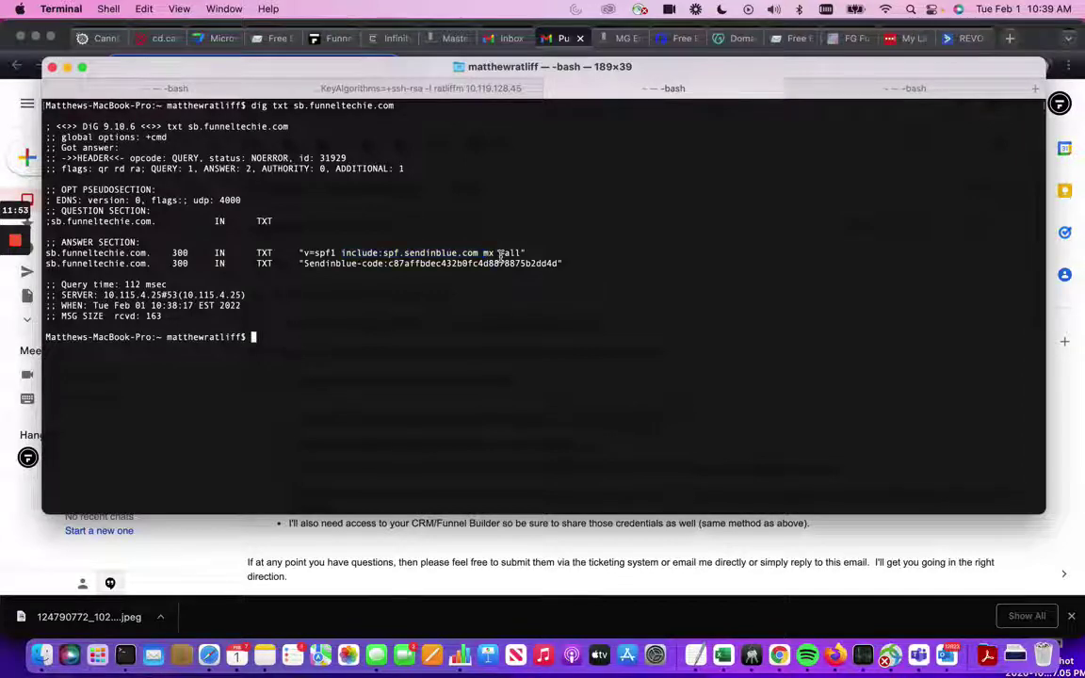
drag(500, 255, 516, 253)
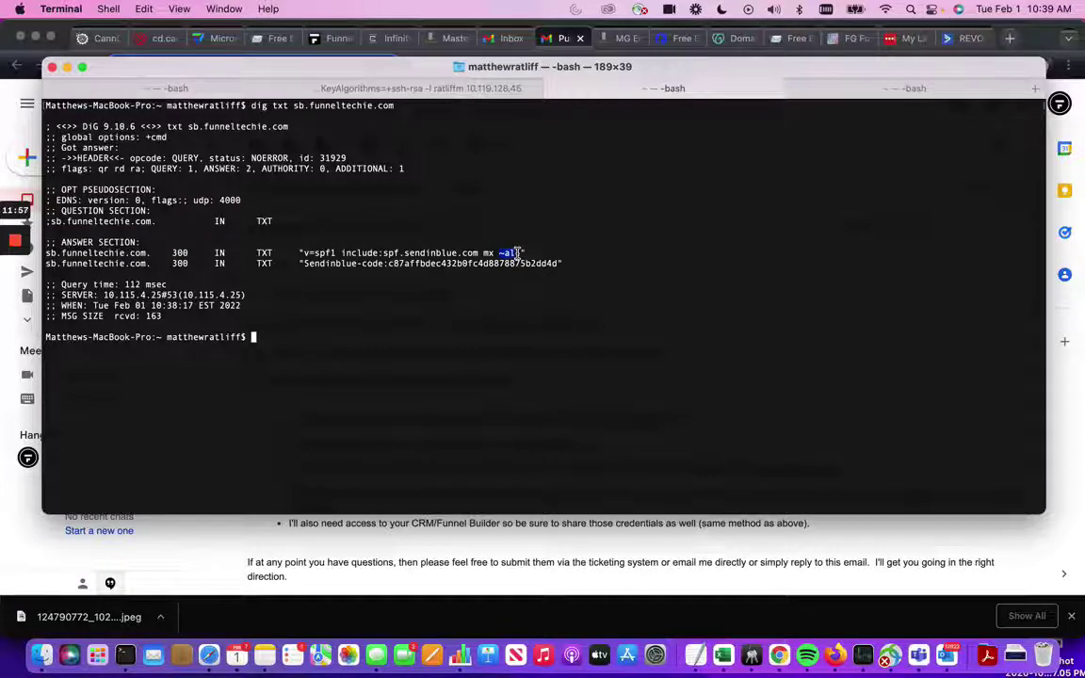
click(517, 252)
- Point out include:spf.sendinblue.com in the SPF result, then recall the dig TXT command for sb.funneltechie.com
key(super+space)
text(g)
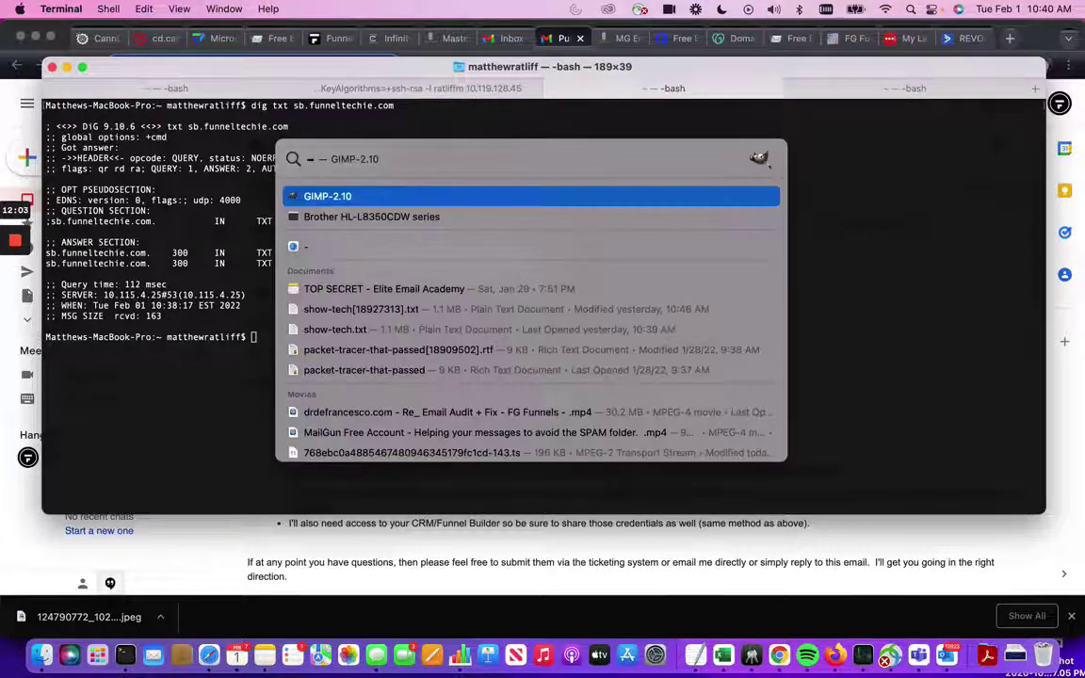
text(all)
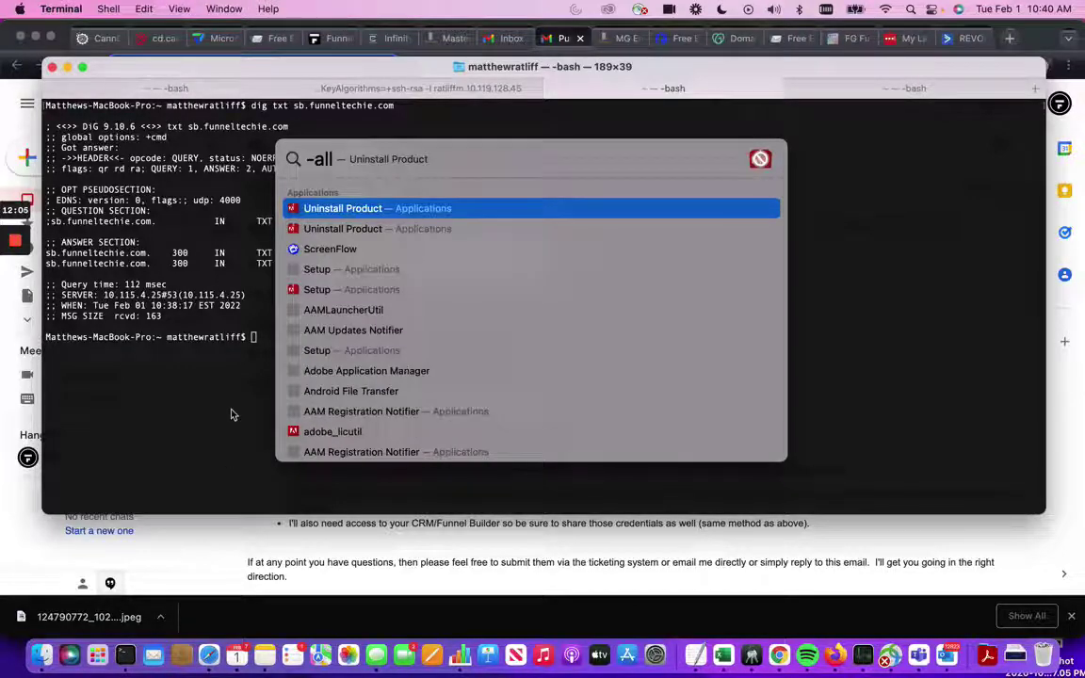
click(237, 410)
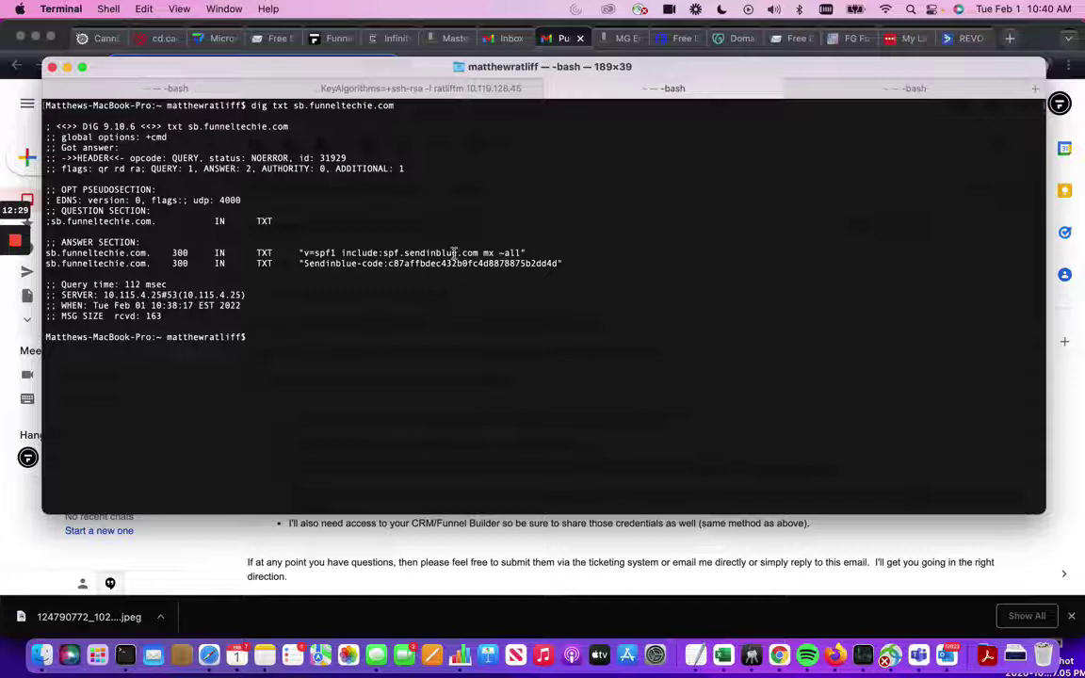
drag(342, 253, 480, 254)
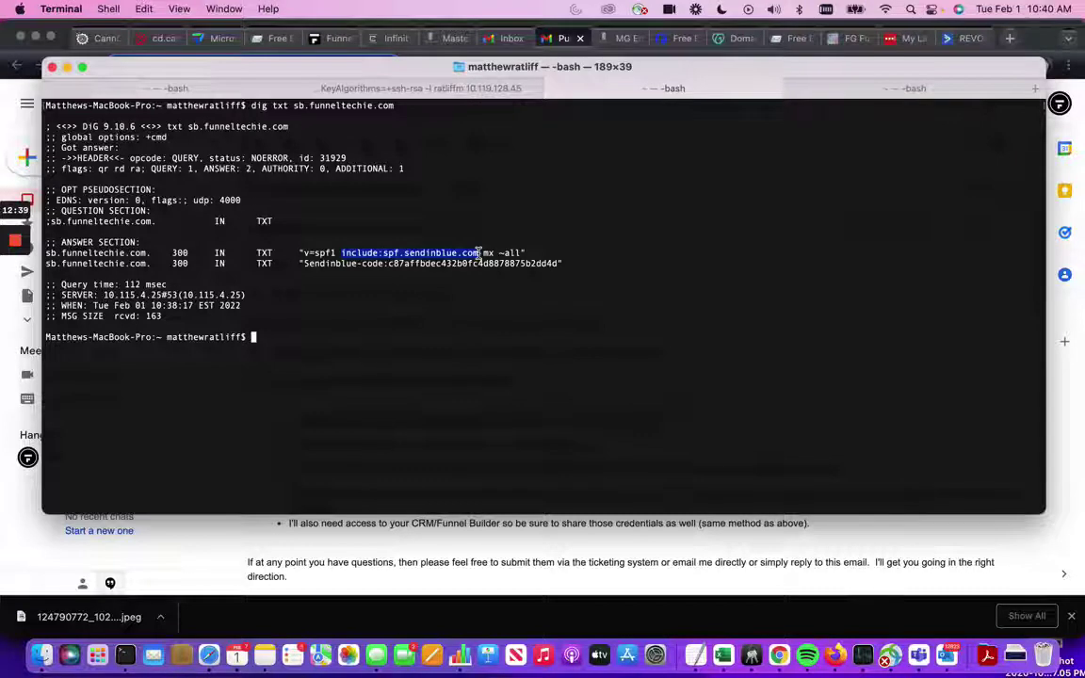
click(421, 316)
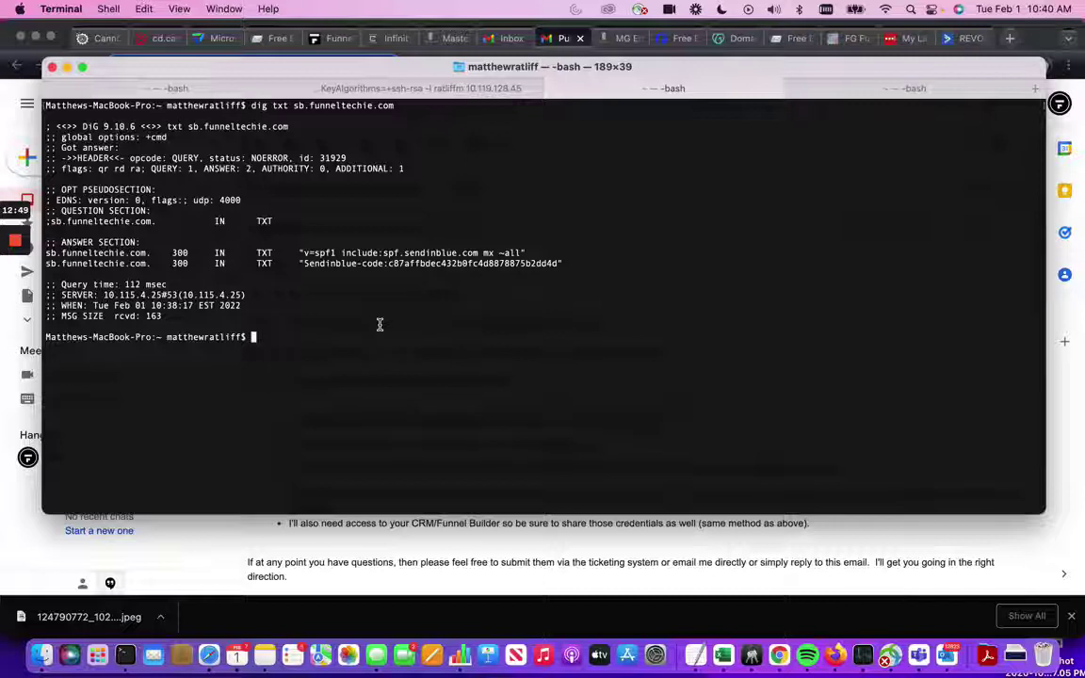
key(Up)
- Insert _dmarc before sb in the previous dig command and run it, which returns NXDOMAIN
key(Left)
key(Left)
key(Left)
key(Left)
key(Left)
key(Left)
key(Left)
key(Left)
key(Left)
key(Left)
key(Left)
key(Left)
key(Left)
key(Left)
key(Left)
key(Left)
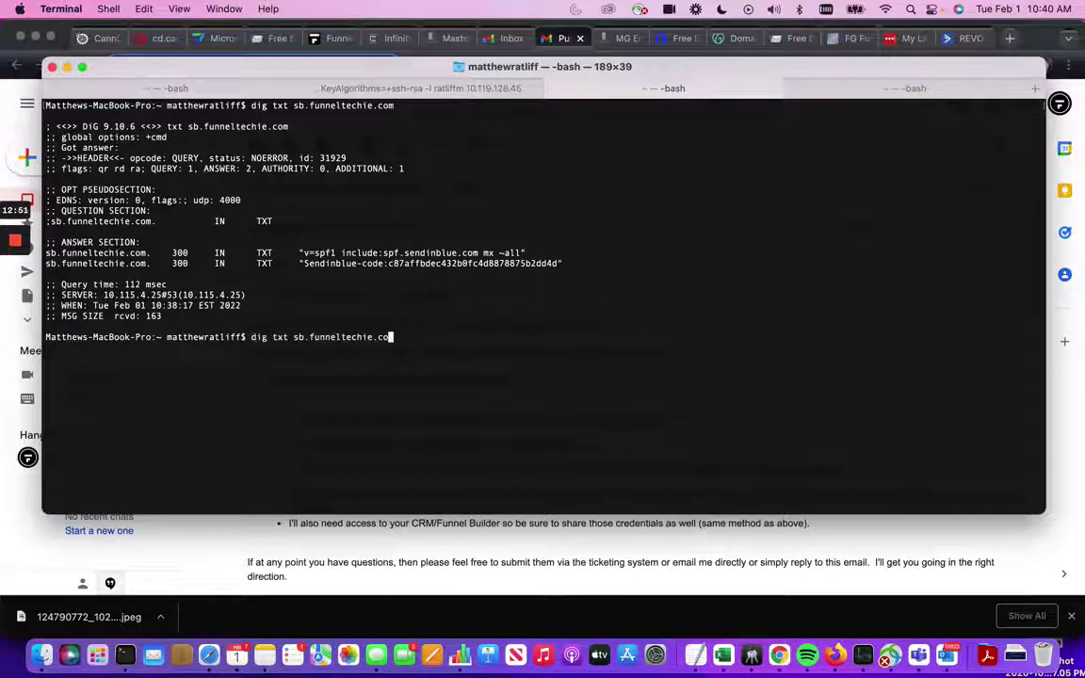
key(Left)
key(Left)
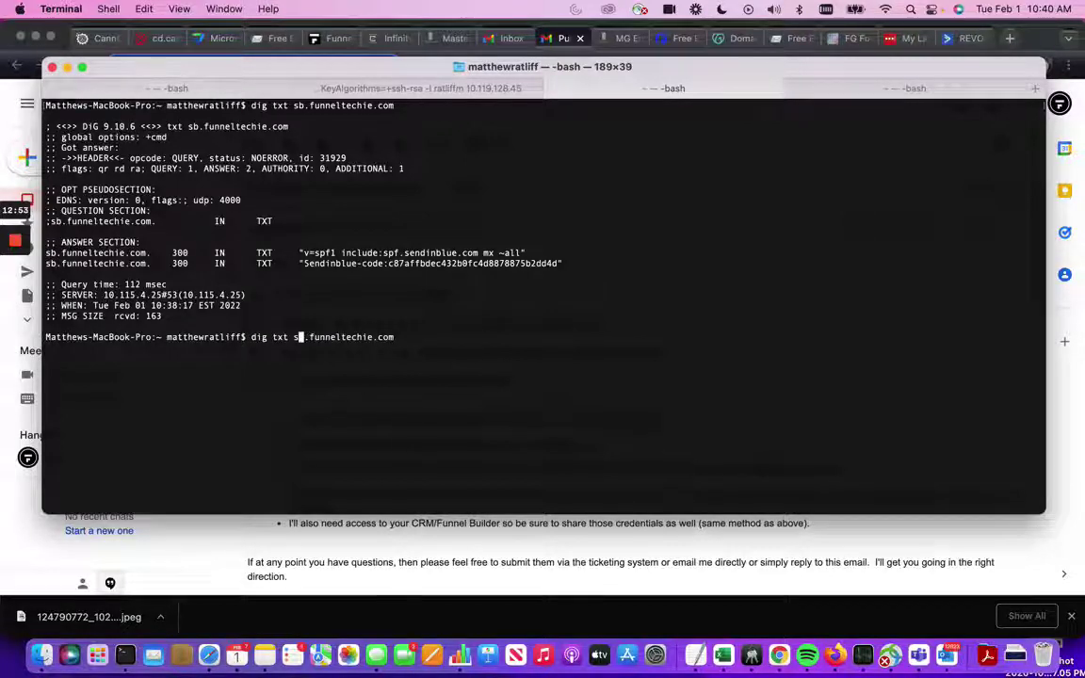
key(Left)
text(_dmarc)
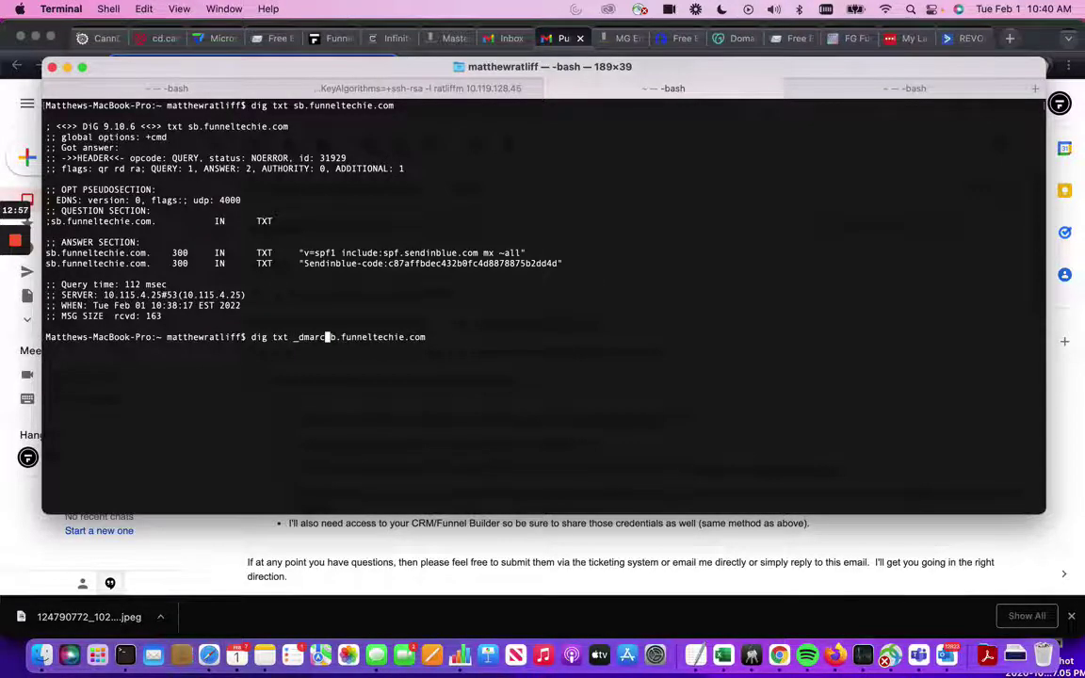
key(Return)
- Add the missing dot and rerun the TXT lookup on _dmarc.sb.funneltechie.com, showing v=DMARC1; p=none
key(Up)
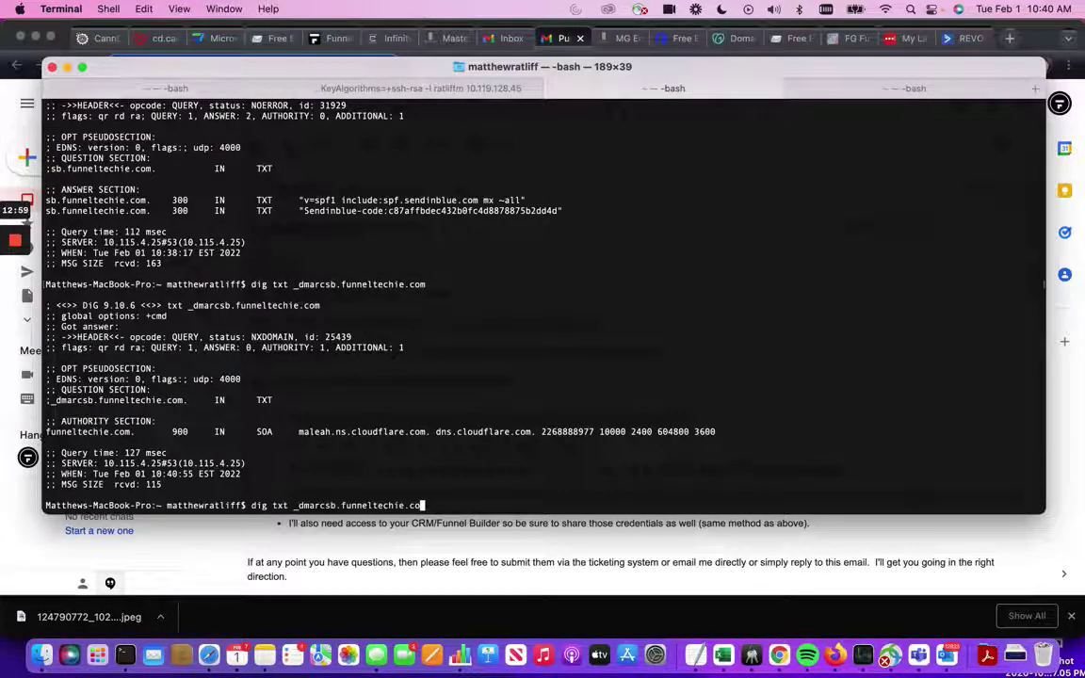
key(Left)
key(Left)
key(Left)
key(Left)
key(Left)
key(Left)
key(Left)
key(Left)
key(Left)
key(Left)
key(Left)
key(Left)
key(Left)
key(Left)
key(Left)
key(Left)
key(Left)
key(Left)
key(Left)
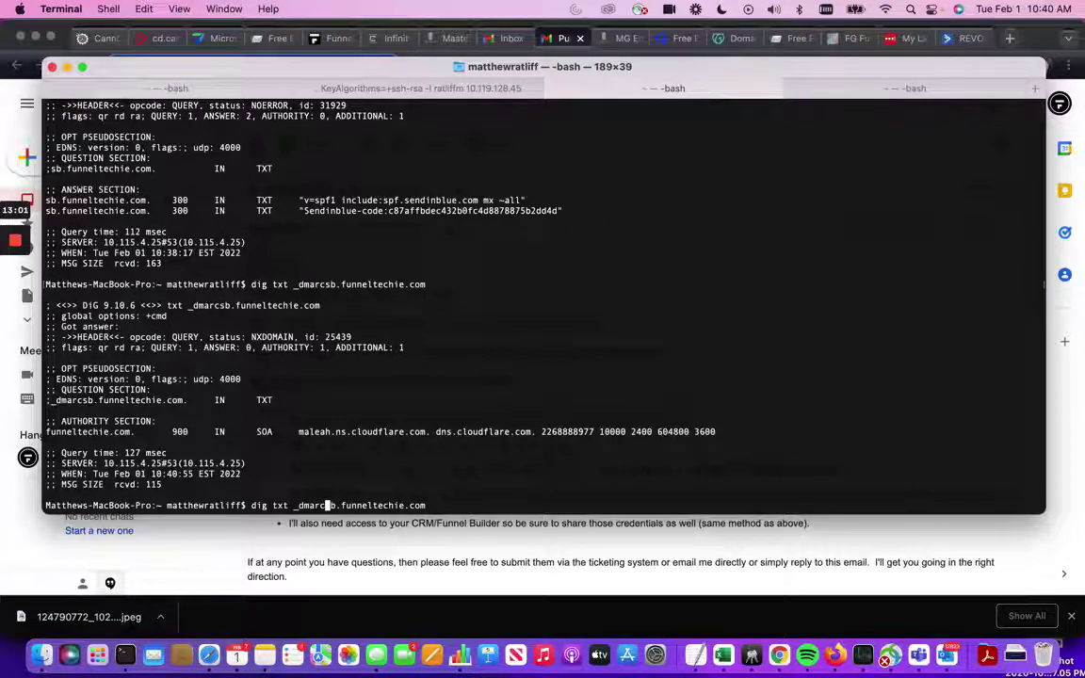
text(.)
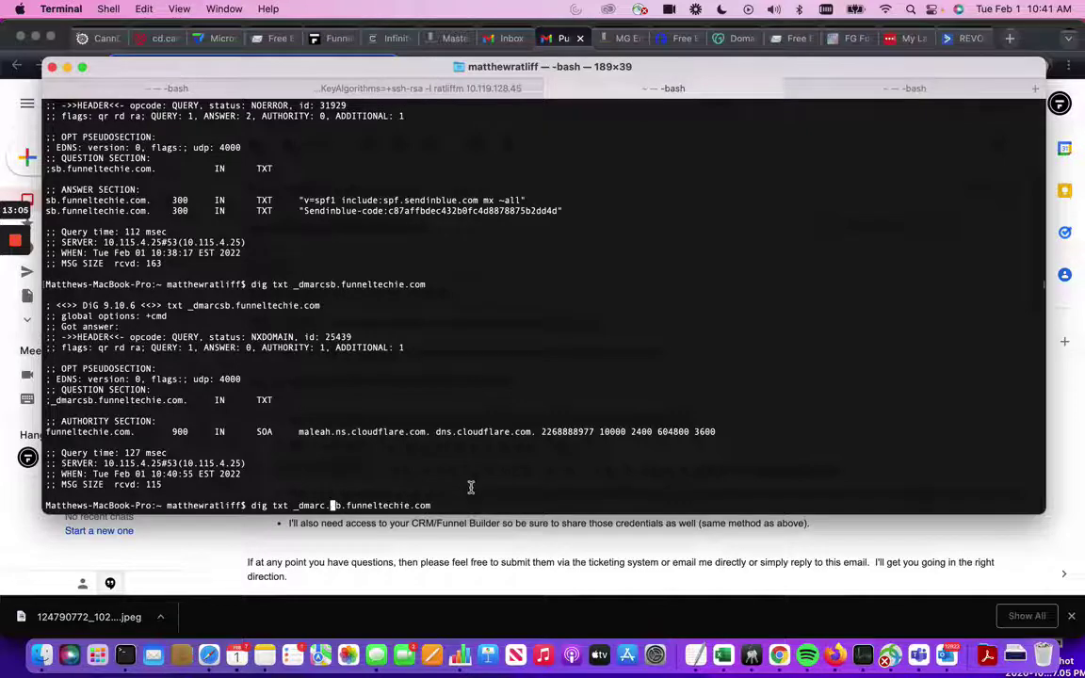
key(Return)
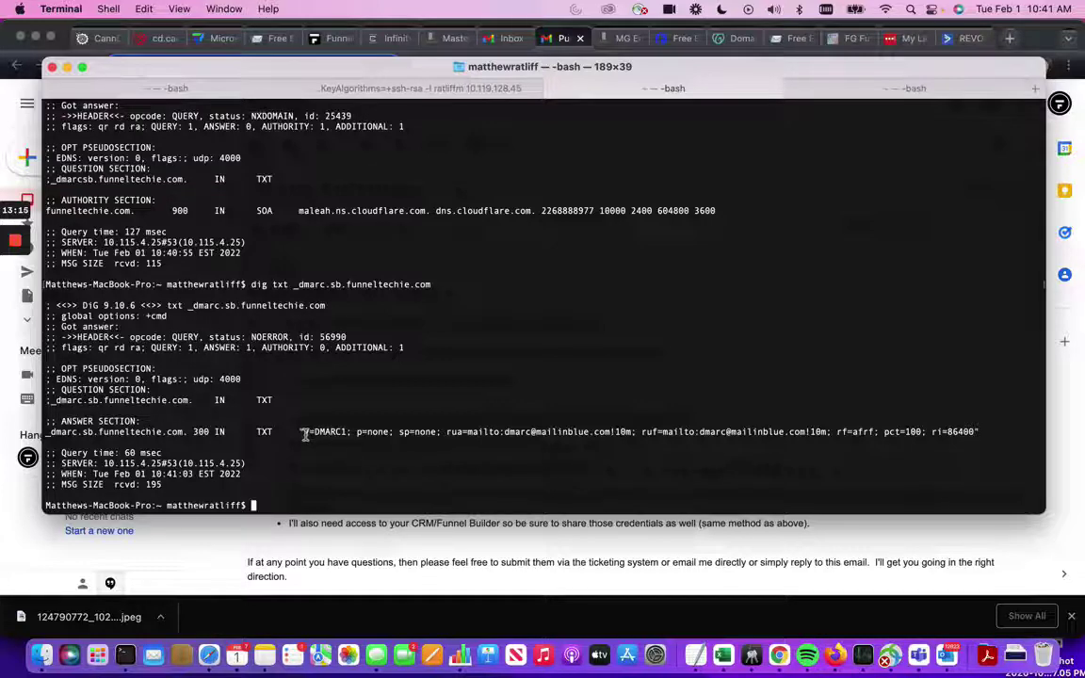
drag(313, 434, 352, 434)
click(350, 434)
double_click(349, 434)
click(351, 435)
drag(305, 432, 388, 431)
click(362, 432)
drag(400, 431, 441, 433)
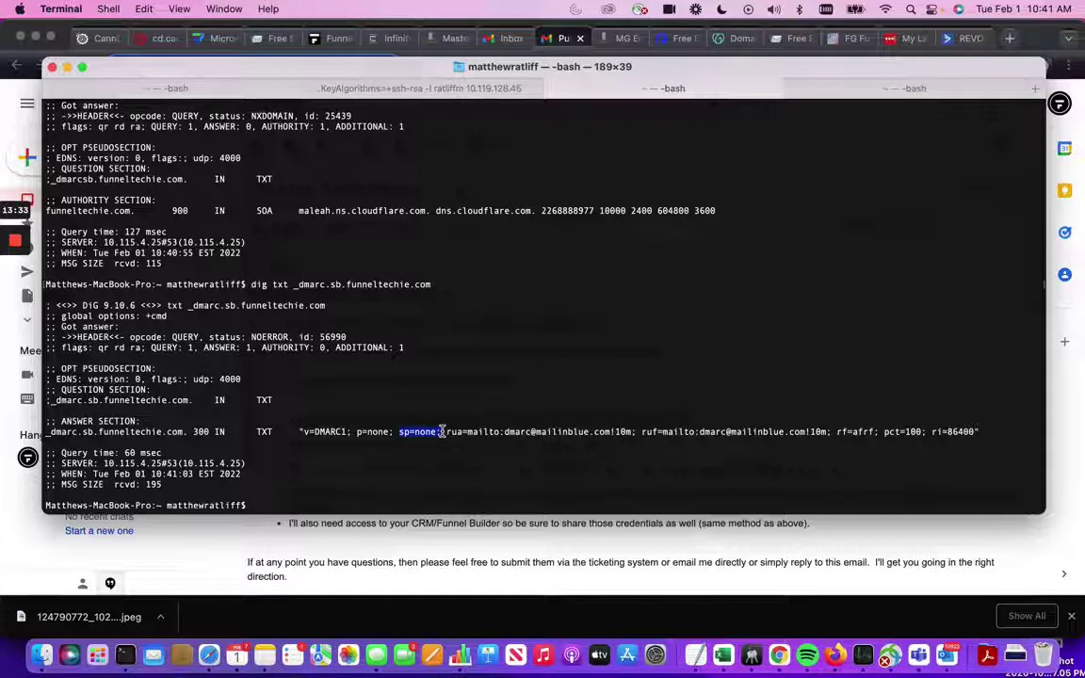
click(470, 459)
drag(447, 432, 789, 432)
click(571, 456)
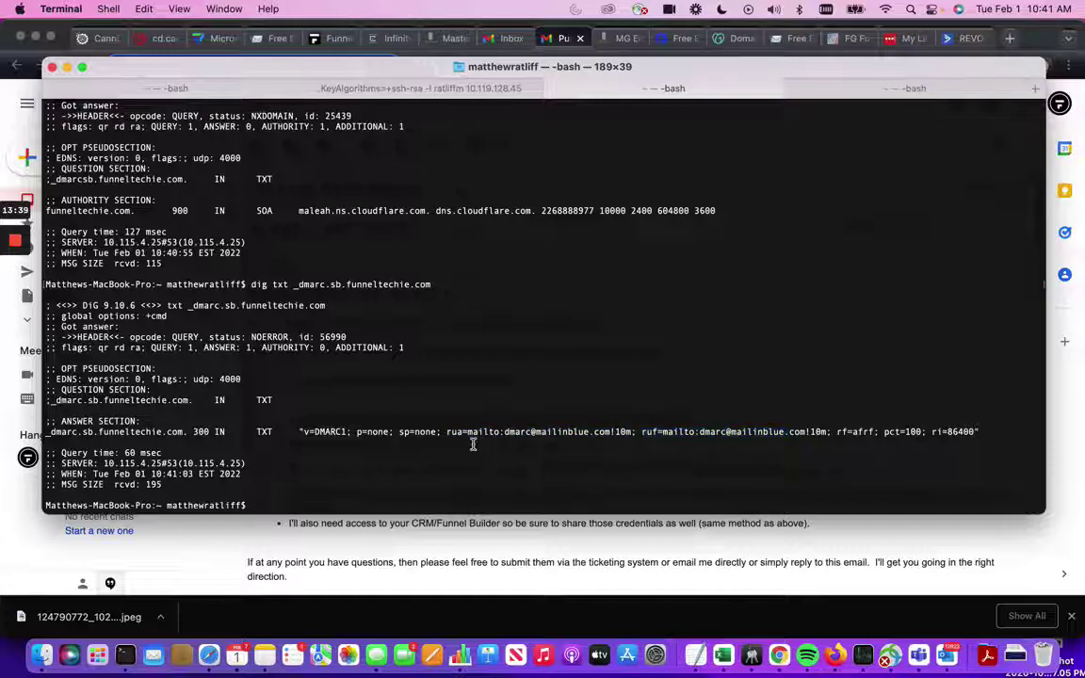
drag(448, 432, 829, 431)
click(516, 429)
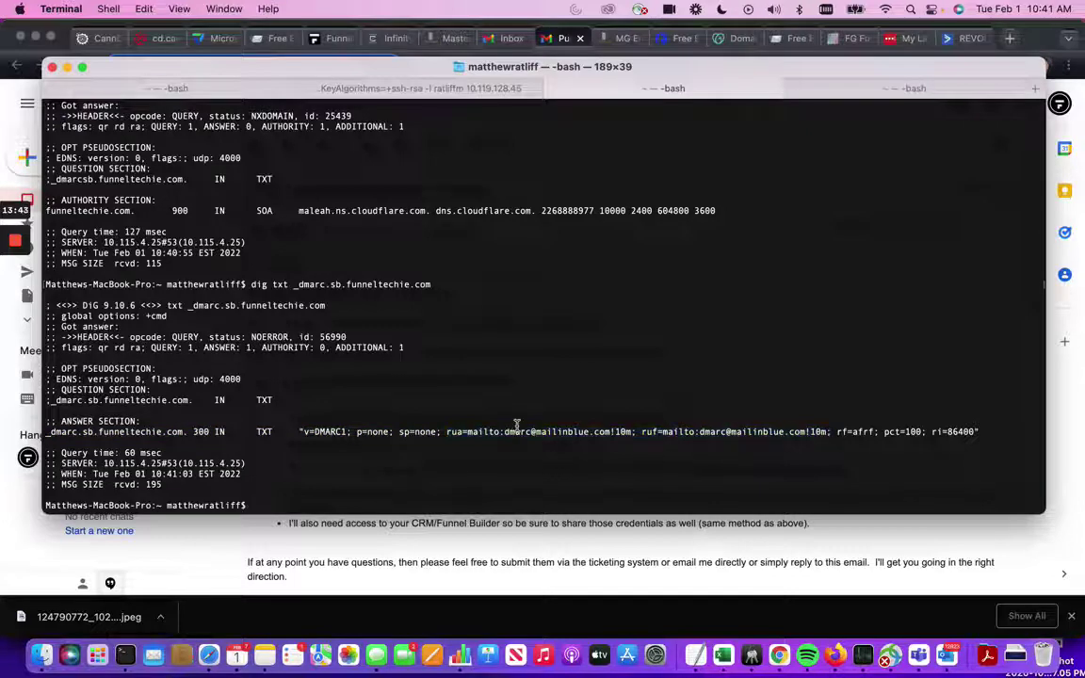
drag(504, 431, 631, 431)
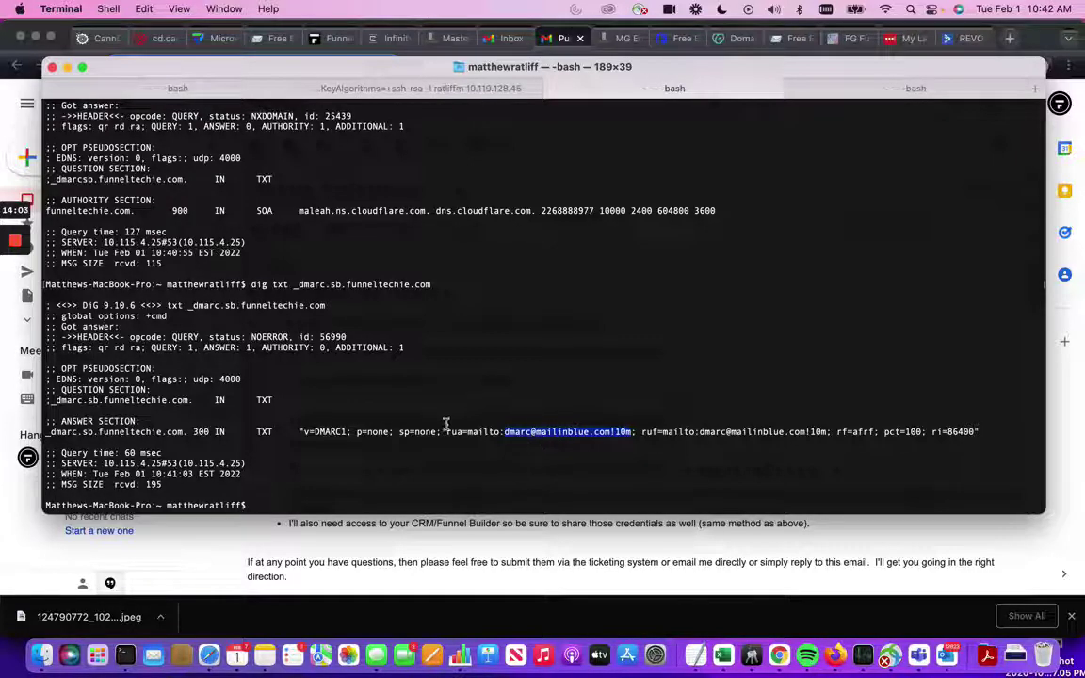
drag(447, 430, 635, 430)
drag(641, 432, 783, 432)
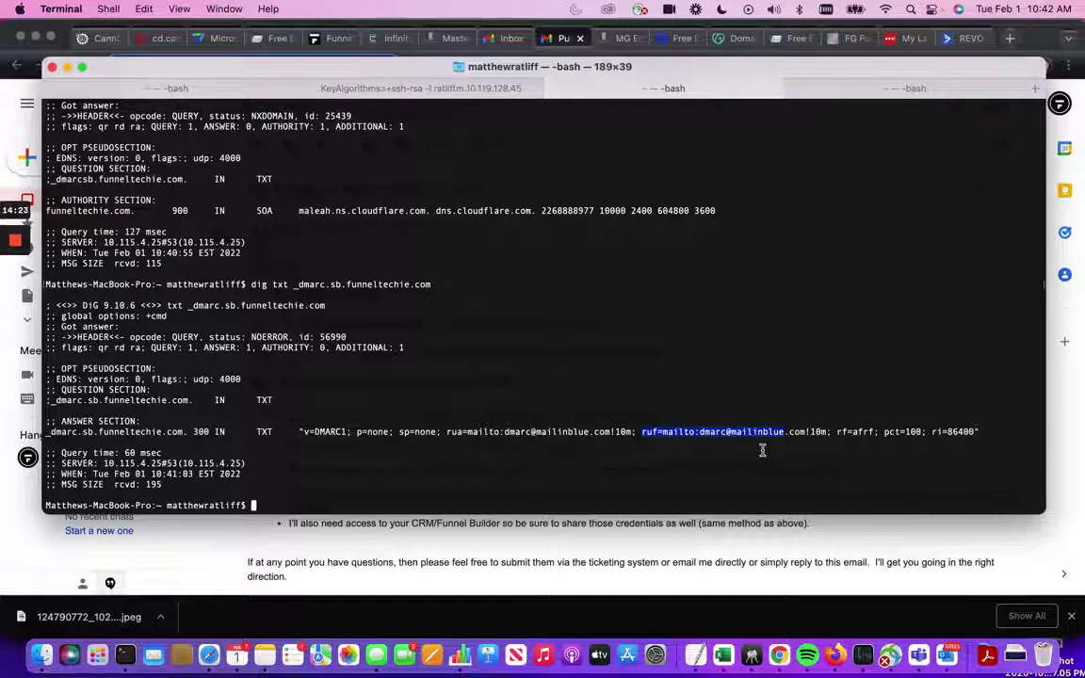
click(823, 453)
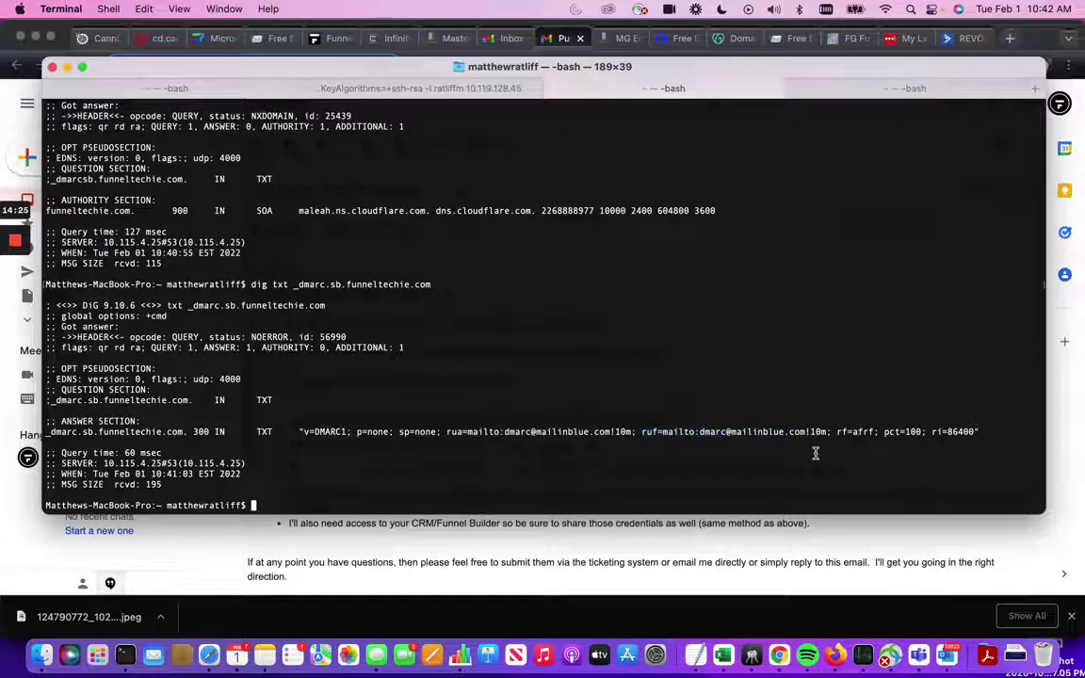
drag(827, 433, 447, 434)
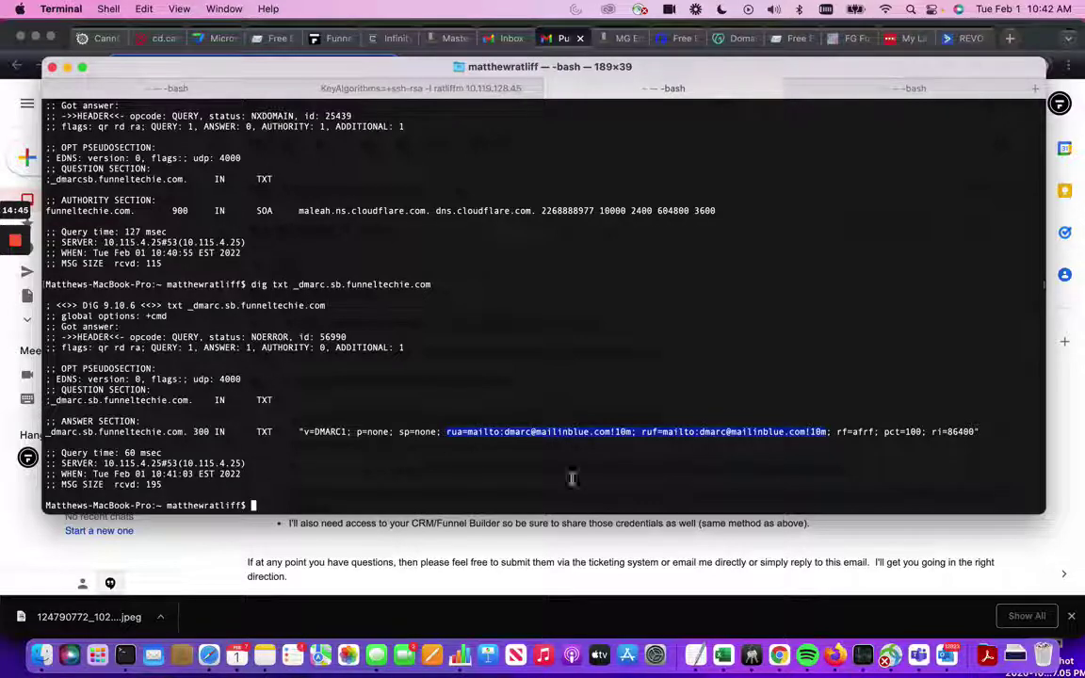
click(881, 441)
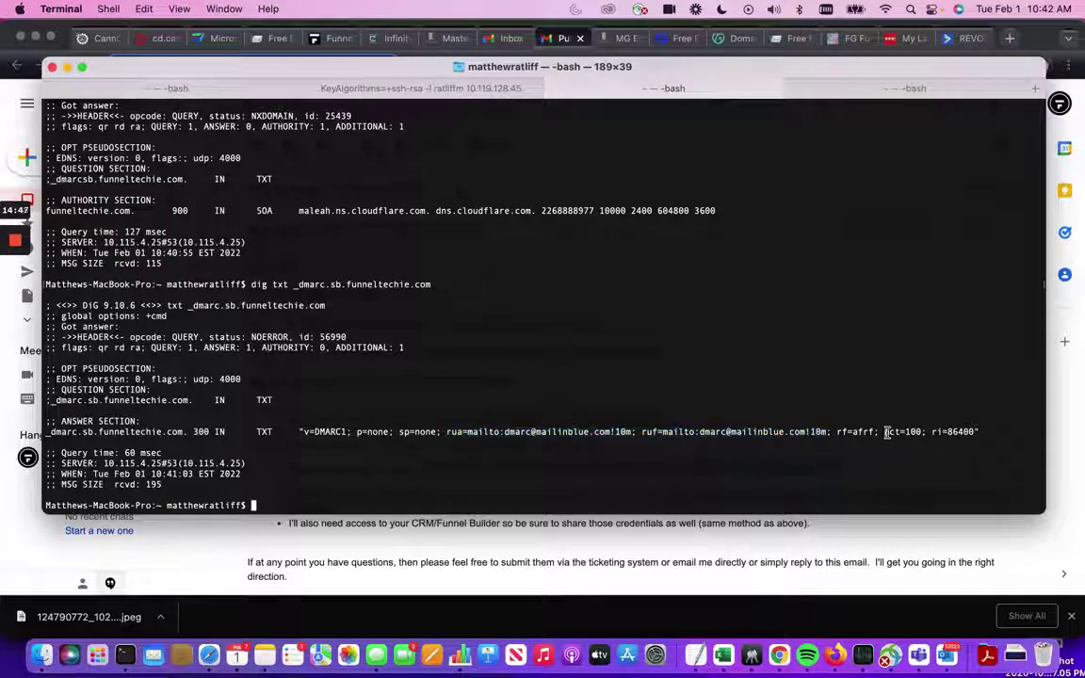
drag(884, 431, 926, 431)
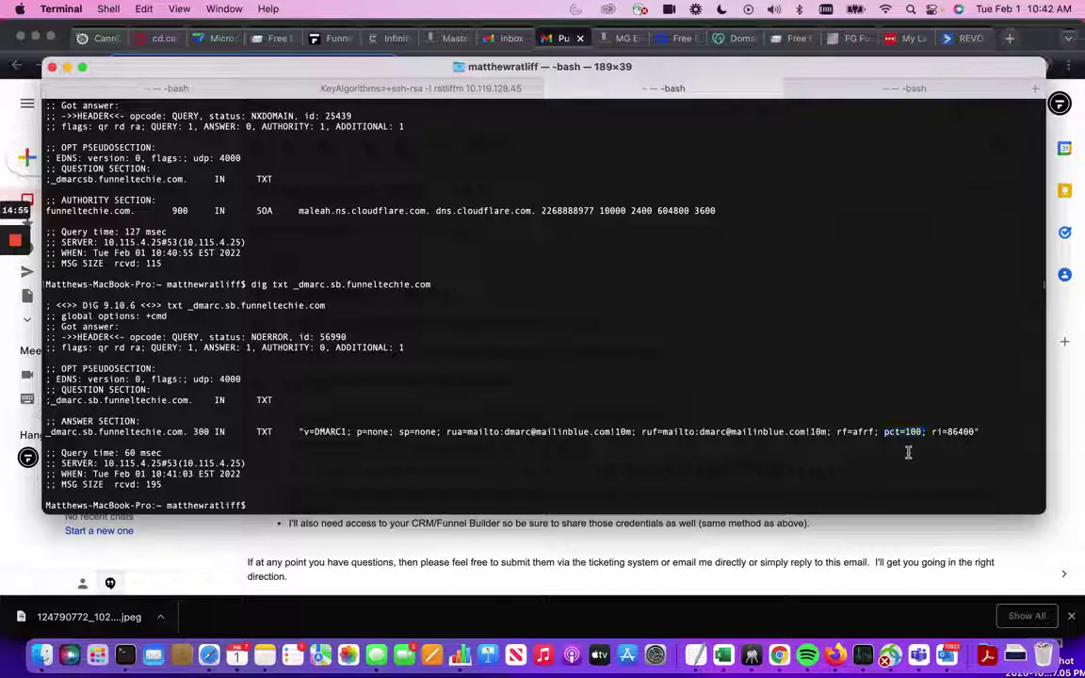
click(885, 431)
drag(886, 431, 925, 433)
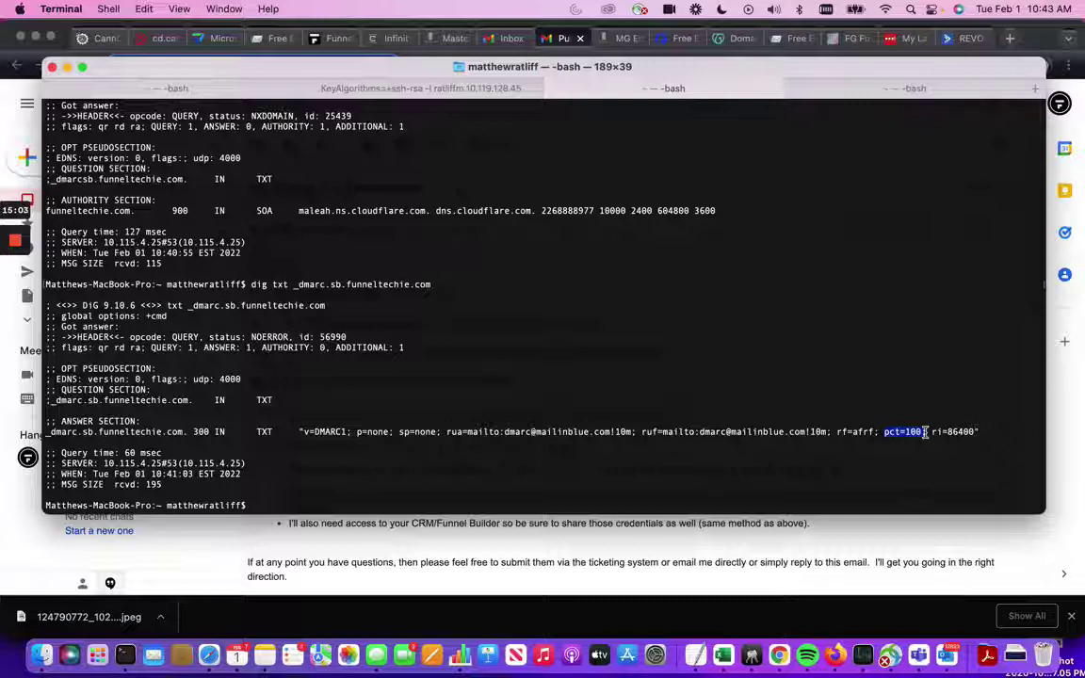
drag(924, 432, 931, 432)
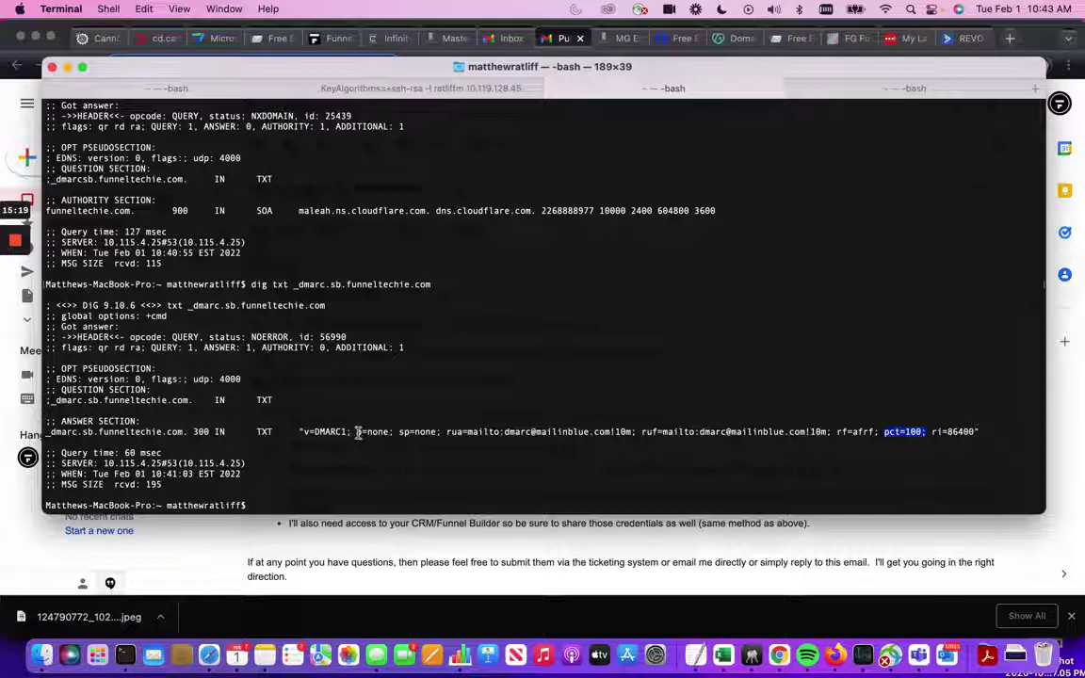
drag(357, 432, 392, 433)
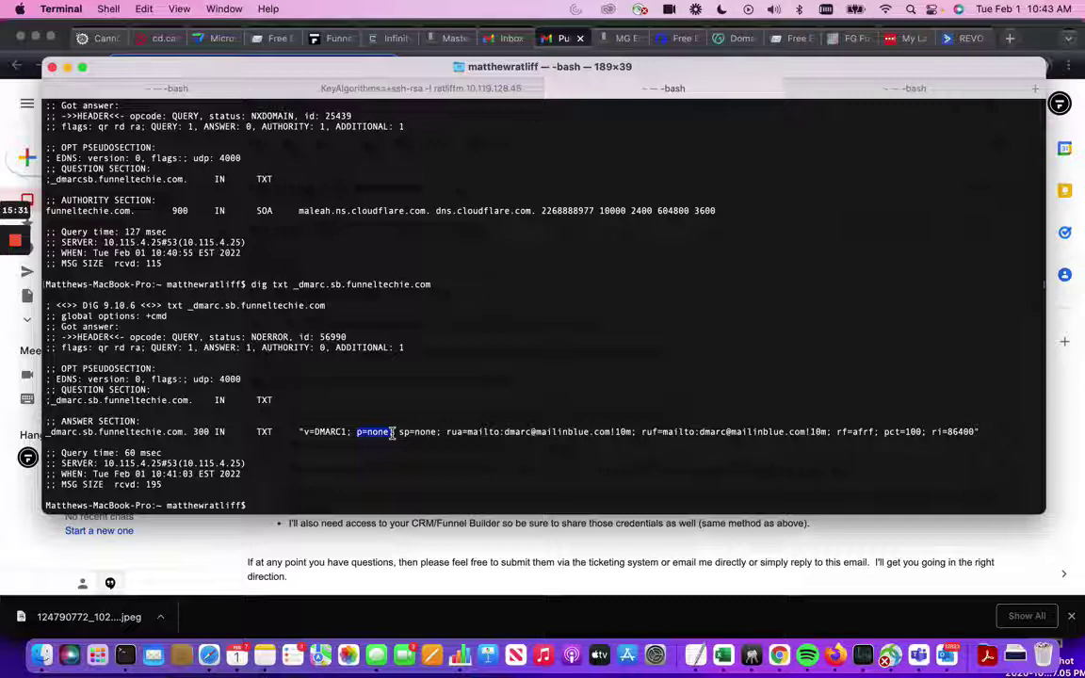
click(360, 434)
drag(359, 434, 391, 436)
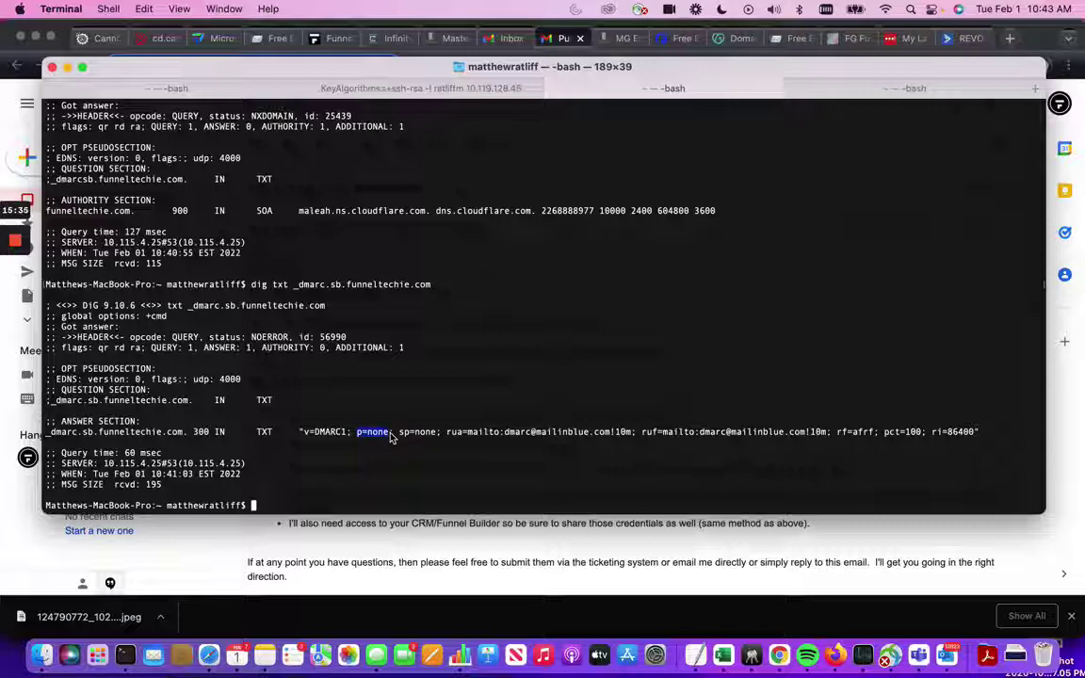